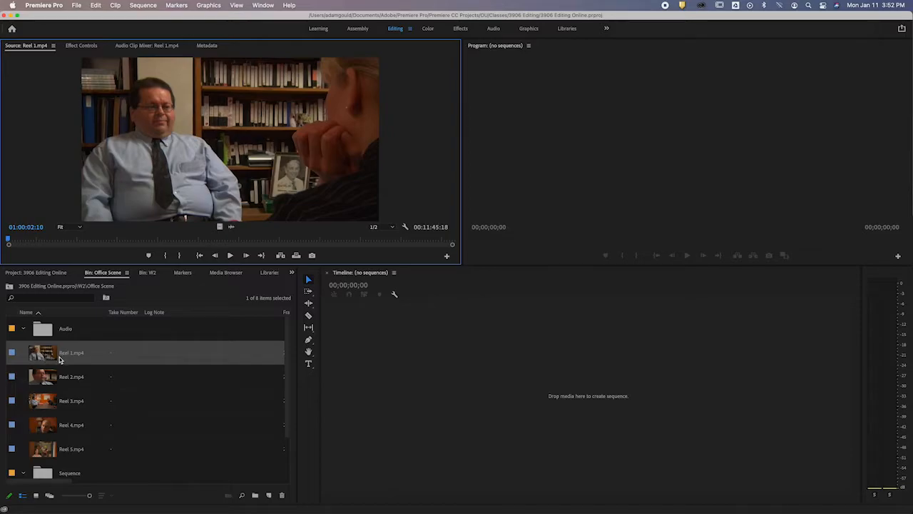
# Scrub through the early part of Reel 1.mp4 to preview the footage and return to its start
pyautogui.moveTo(42, 358)
pyautogui.moveTo(8, 242); pyautogui.dragTo(118, 239)
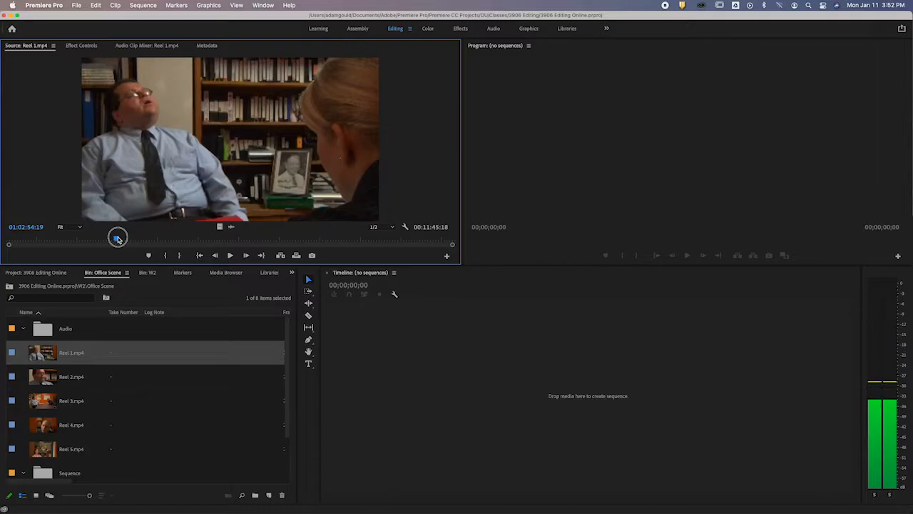
pyautogui.moveTo(119, 239); pyautogui.dragTo(98, 240)
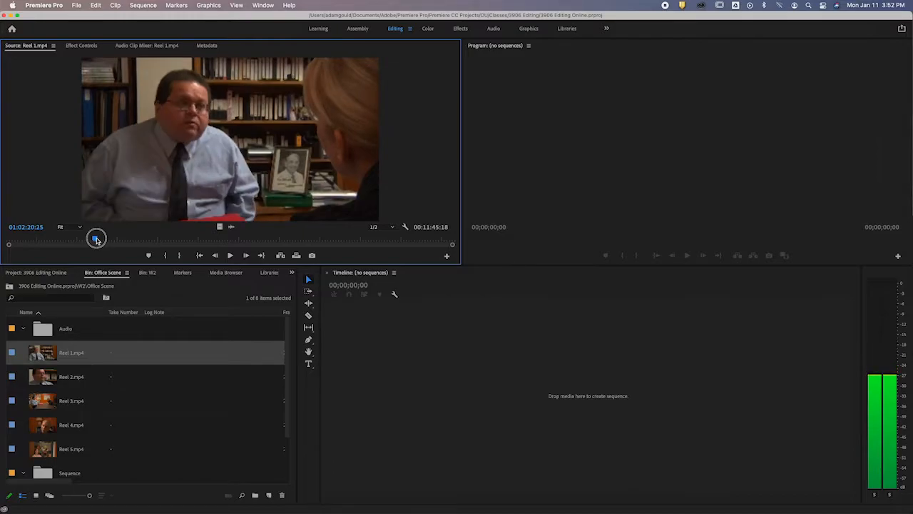
pyautogui.moveTo(97, 239); pyautogui.dragTo(6, 241)
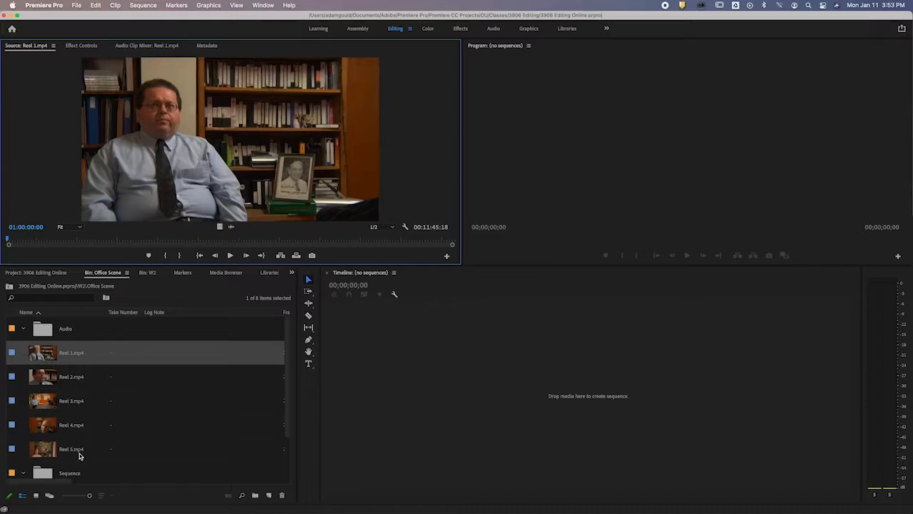
# Play Reel 1.mp4 from its start and set an In point at 01:00:30:21, where the take begins
pyautogui.moveTo(79, 456)
pyautogui.click(9, 241)
pyautogui.press('space')
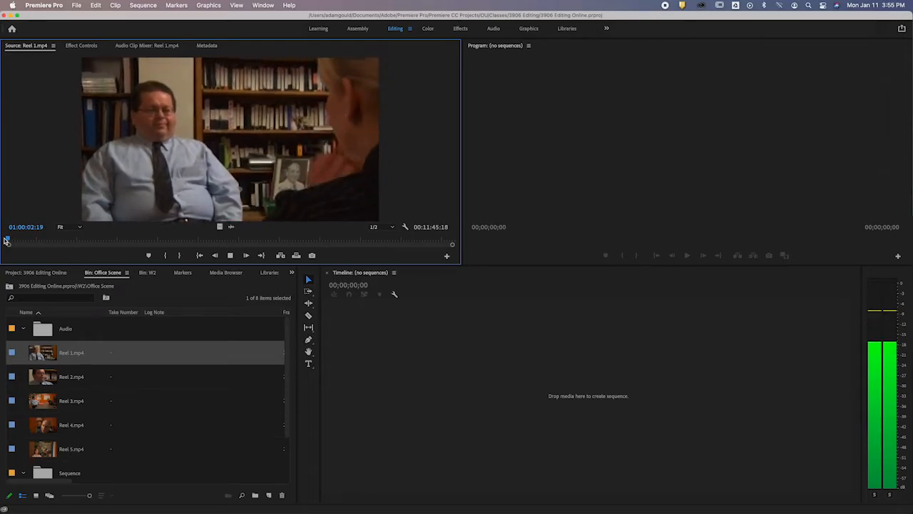
pyautogui.press('space')
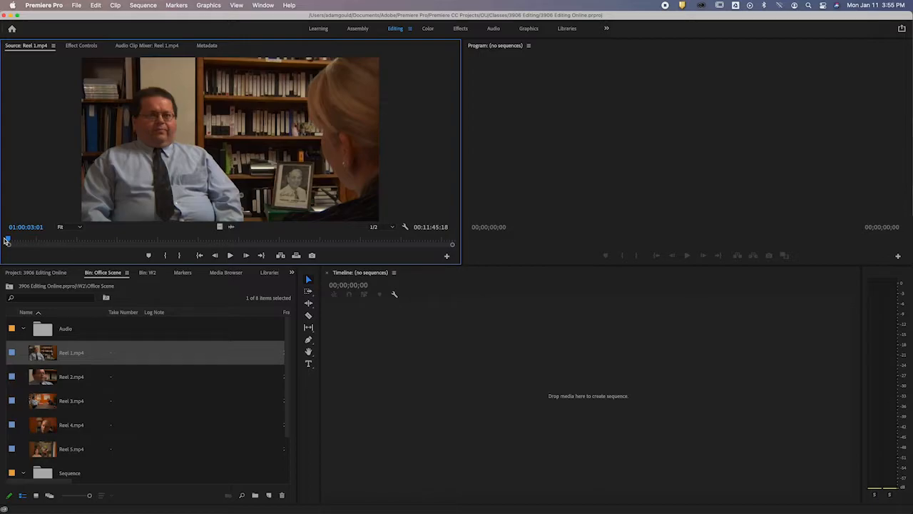
pyautogui.press('space')
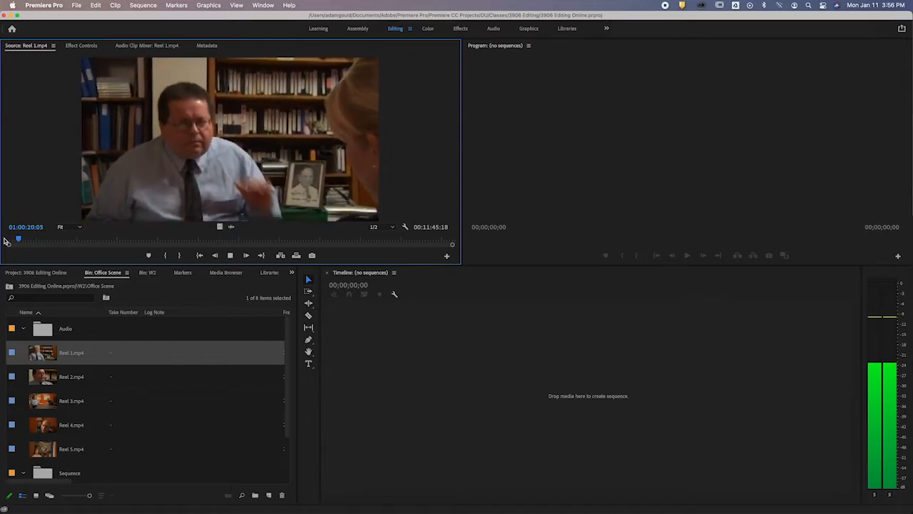
pyautogui.press('space')
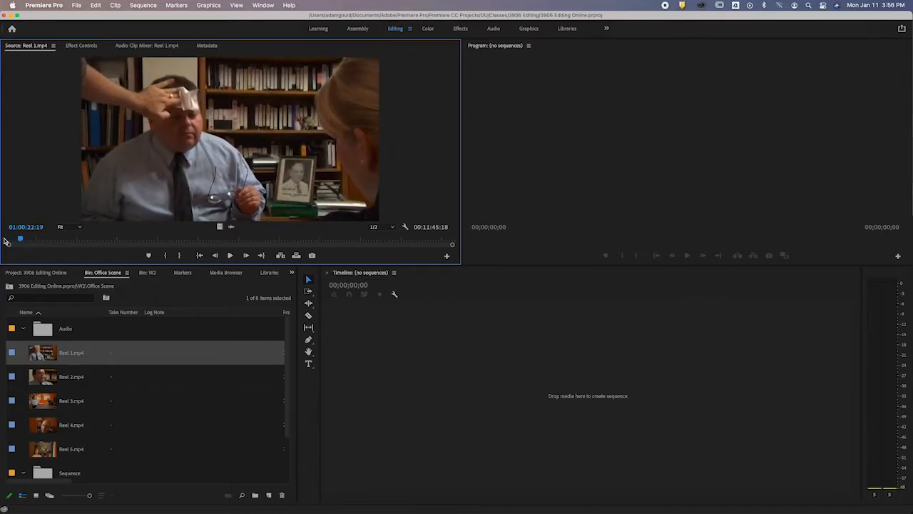
pyautogui.press('space')
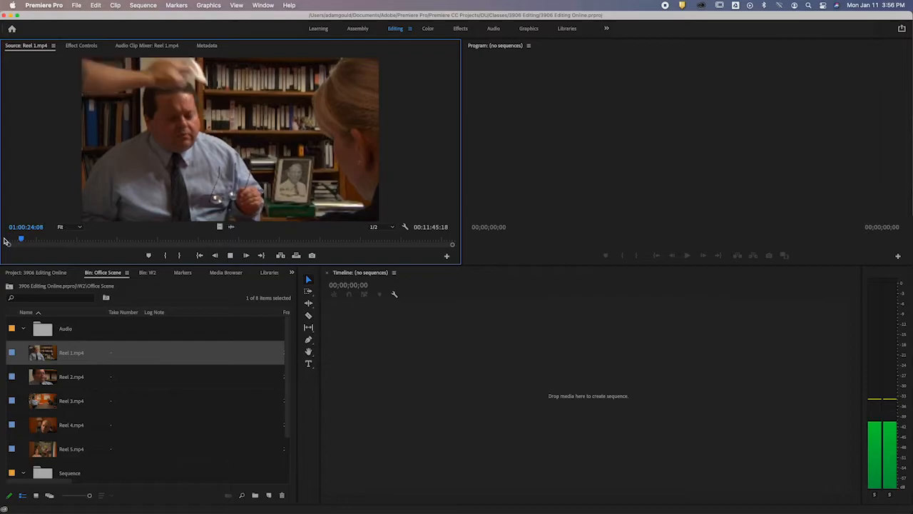
pyautogui.press('space')
pyautogui.press('space')
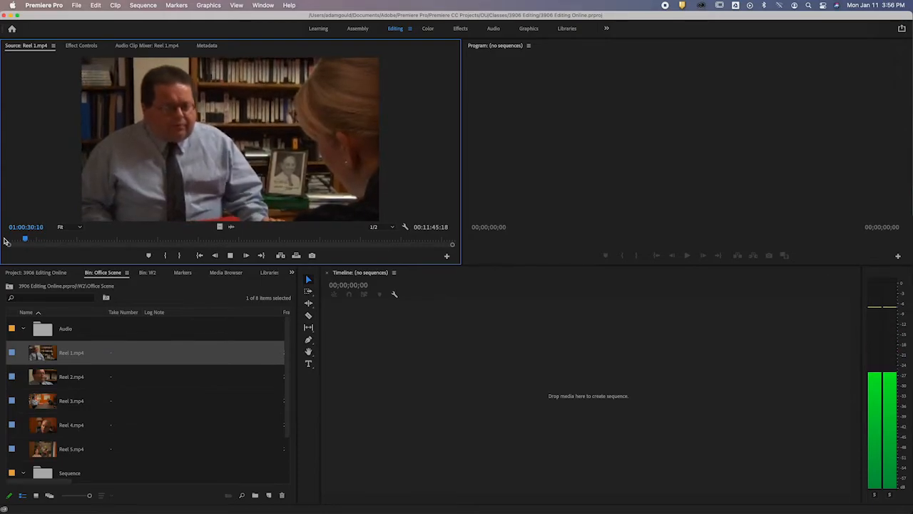
pyautogui.press('space')
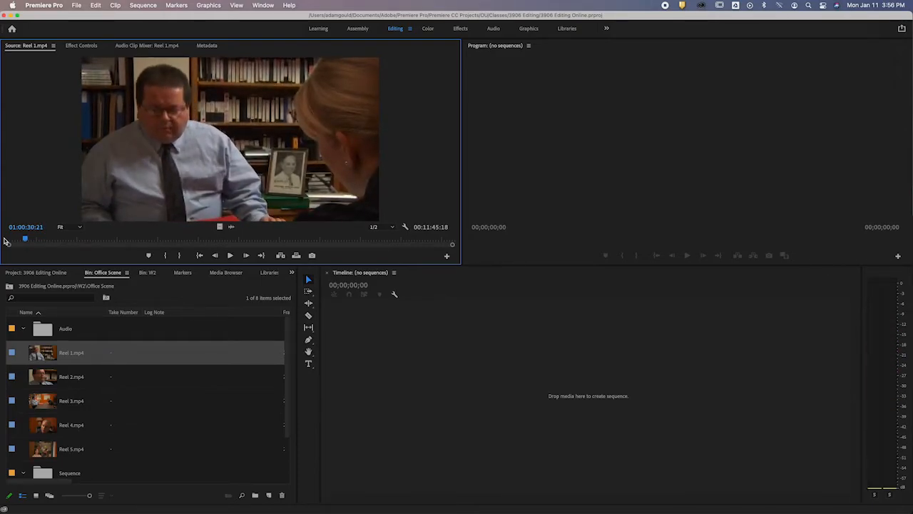
pyautogui.press('i')
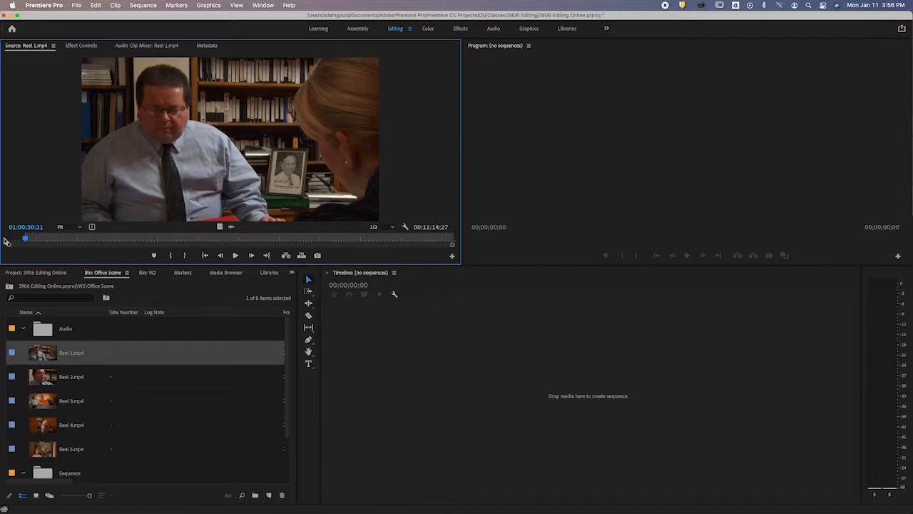
# Play through the take in Reel 1.mp4 and set an Out point at 01:01:27:01
pyautogui.press('space')
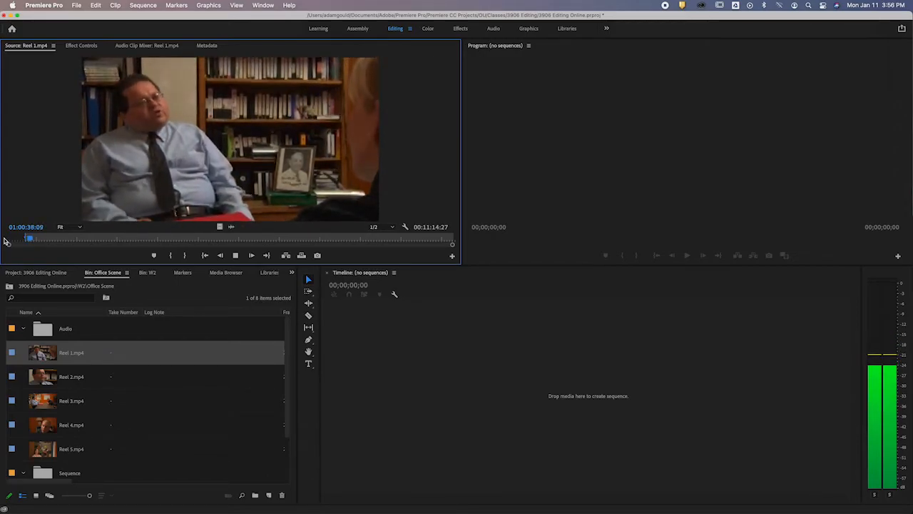
pyautogui.press('space')
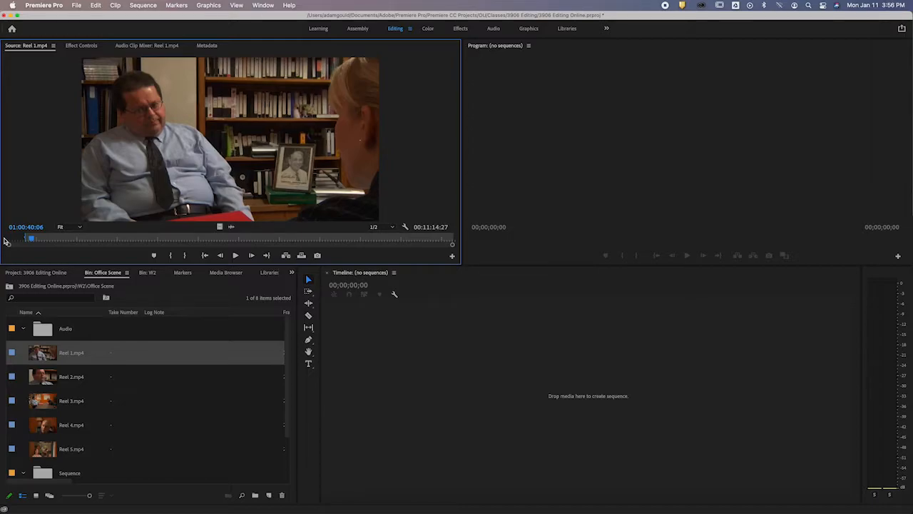
pyautogui.press('space')
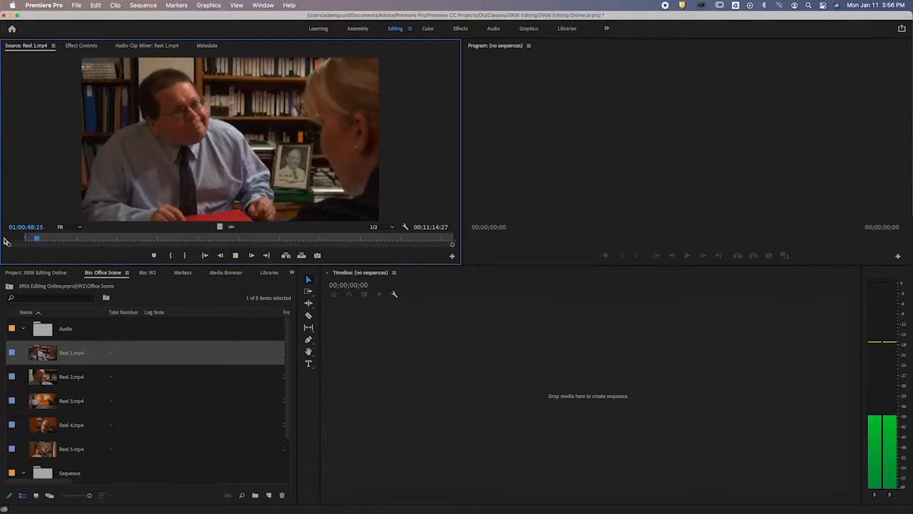
pyautogui.press('space')
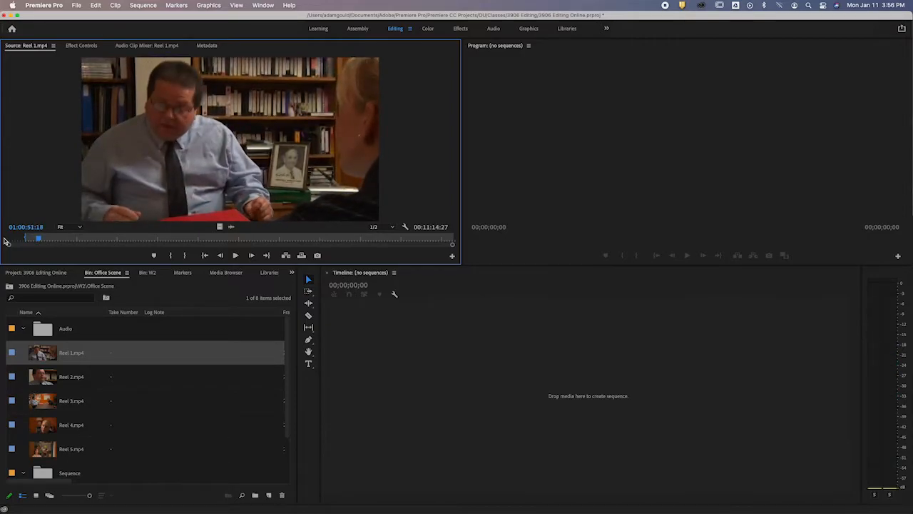
pyautogui.press('XF86AudioRaiseVolume')
pyautogui.press('space')
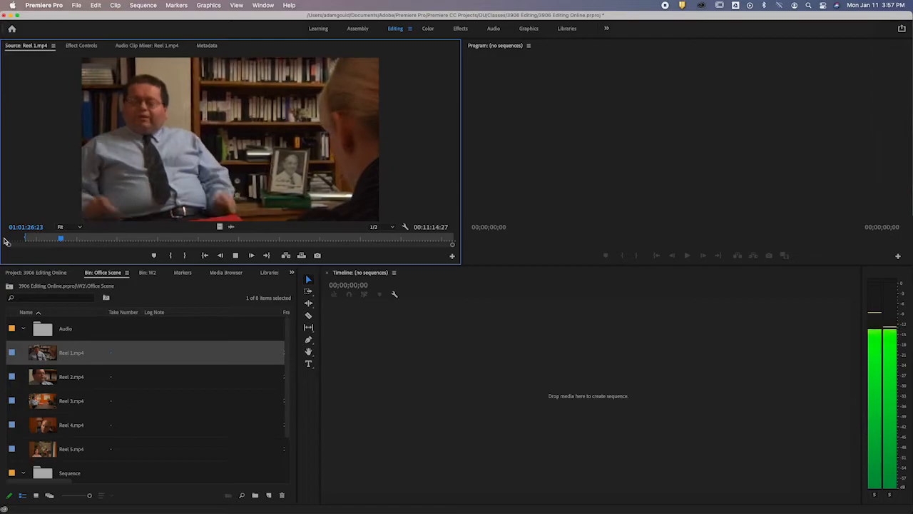
pyautogui.press('space')
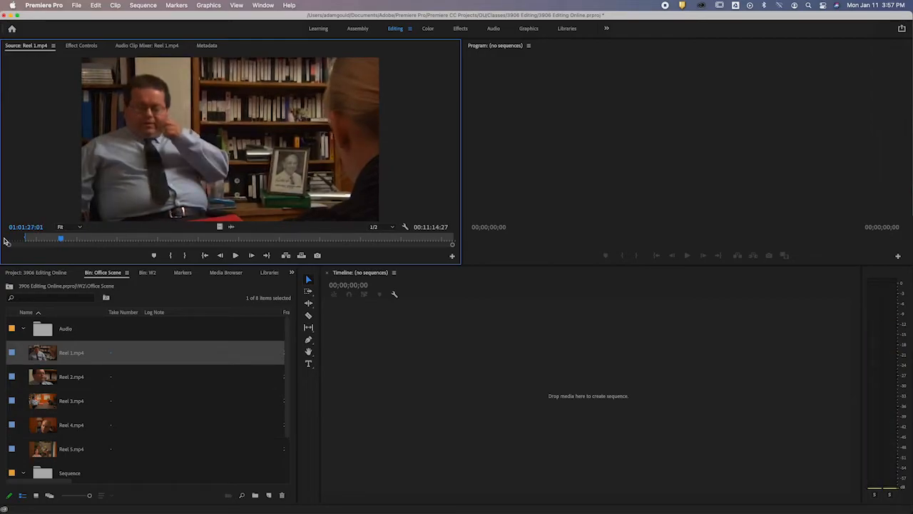
pyautogui.press('o')
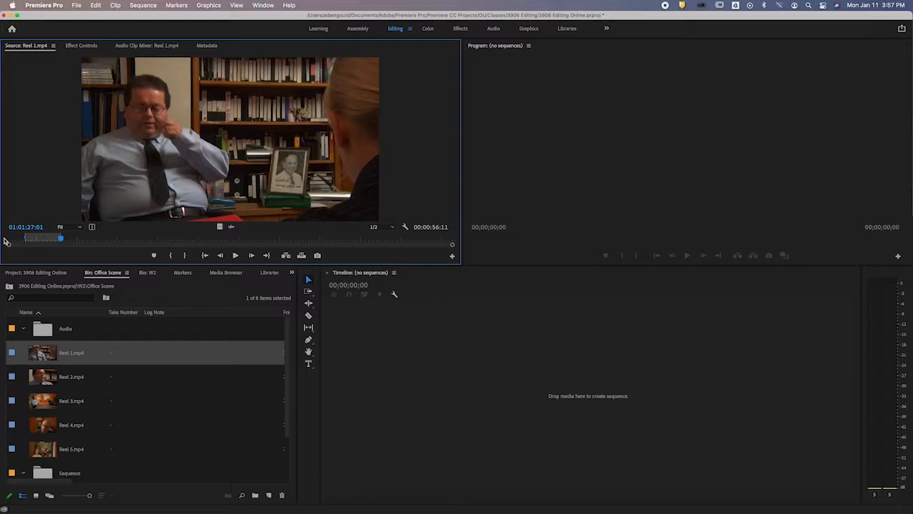
# Make a subclip named BL OTS from the marked range of Reel 1.mp4
pyautogui.press('super+u')
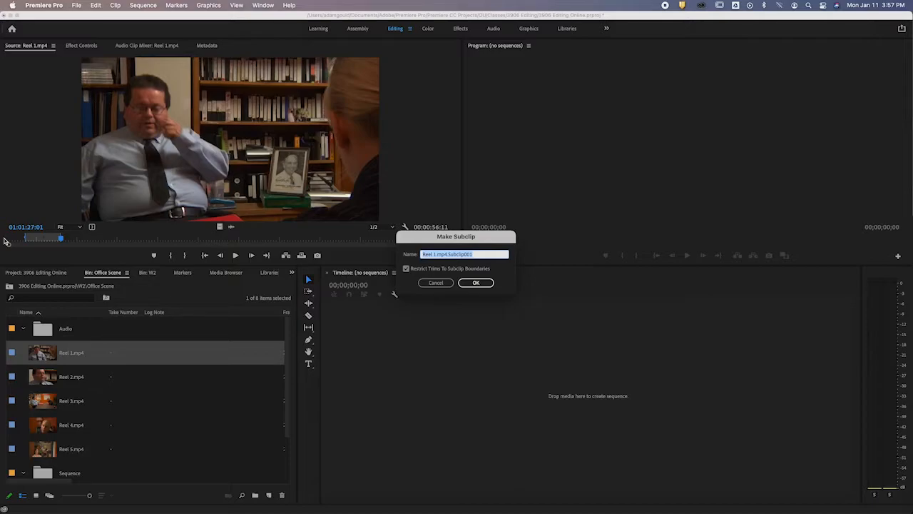
pyautogui.write('Bl')
pyautogui.write('OTS')
pyautogui.press('Return')
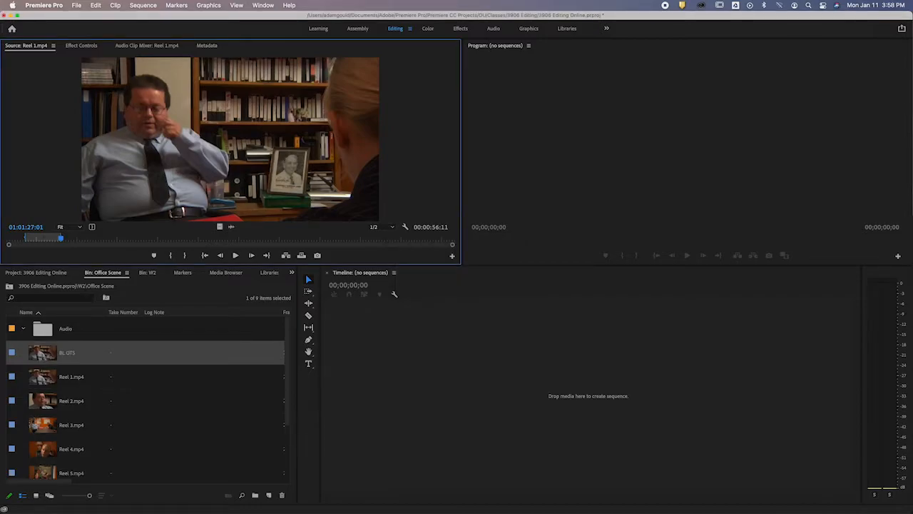
# Set the take number of the BL OTS subclip to 1
pyautogui.click(112, 353)
pyautogui.write('1')
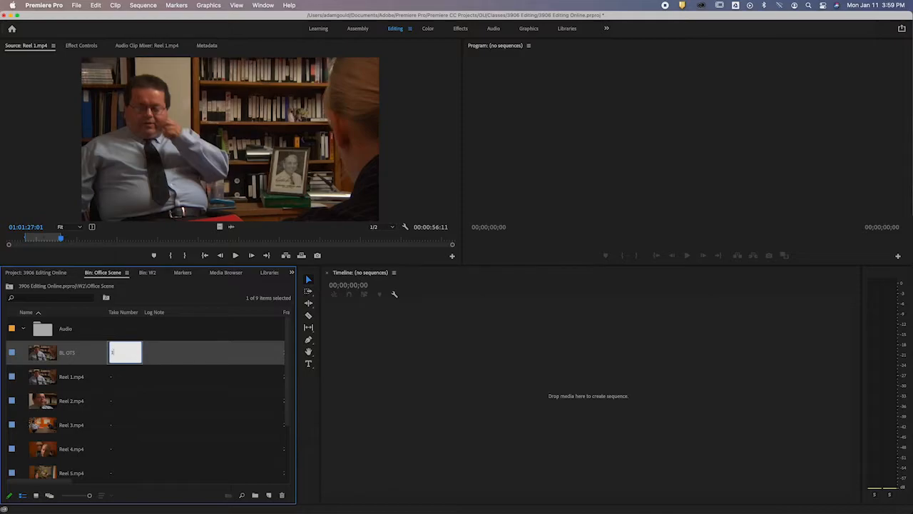
pyautogui.press('Return')
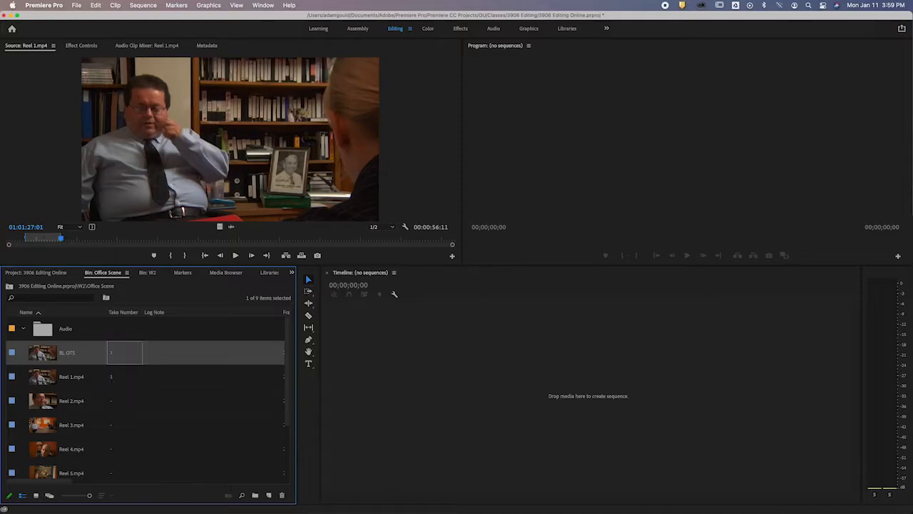
pyautogui.click(159, 379)
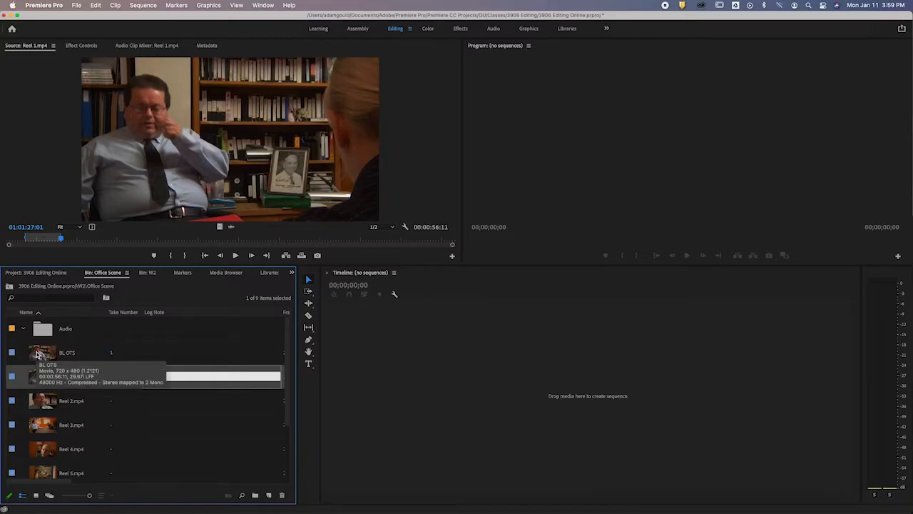
# Maximize the project view to fill the window and open the Office Scene bin to compare BL OTS with Reel 1.mp4
pyautogui.click(41, 274)
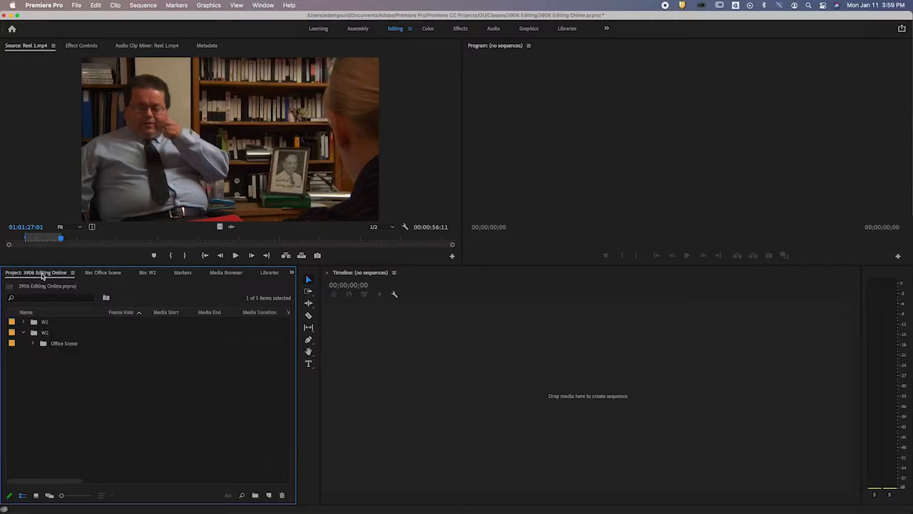
pyautogui.doubleClick(41, 276)
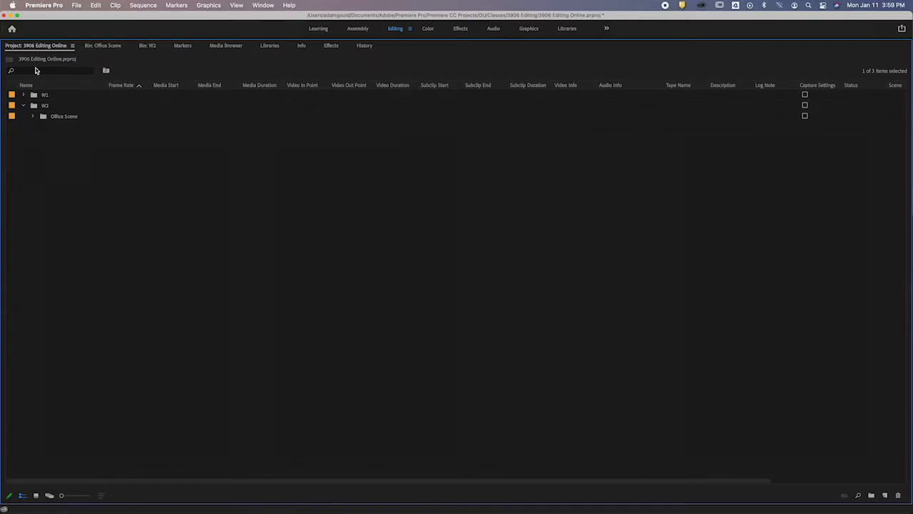
pyautogui.click(43, 117)
pyautogui.doubleClick(43, 117)
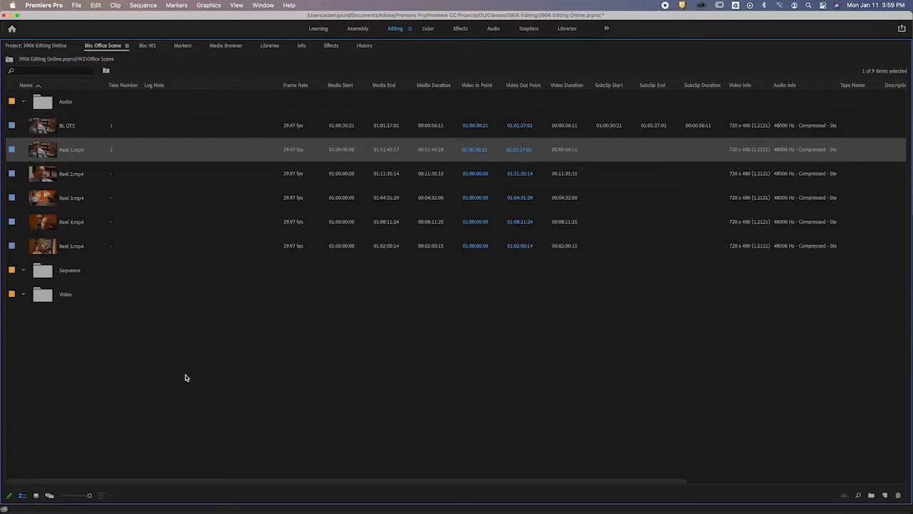
pyautogui.click(64, 127)
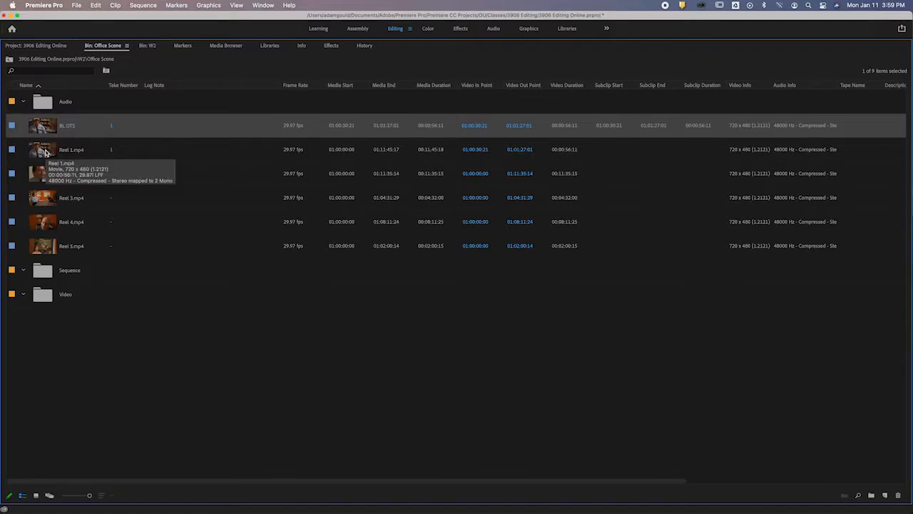
pyautogui.click(46, 152)
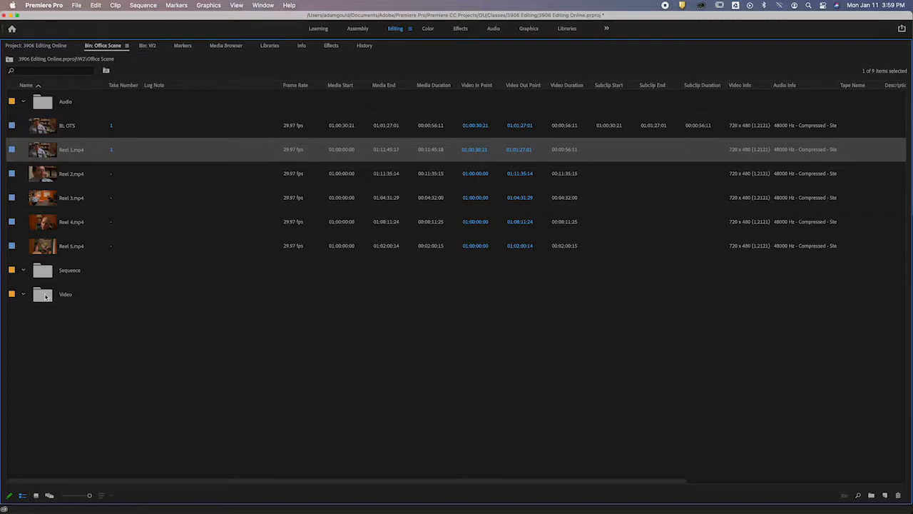
# Create a bin named BL inside the Video bin and move the BL OTS subclip into it
pyautogui.click(46, 297)
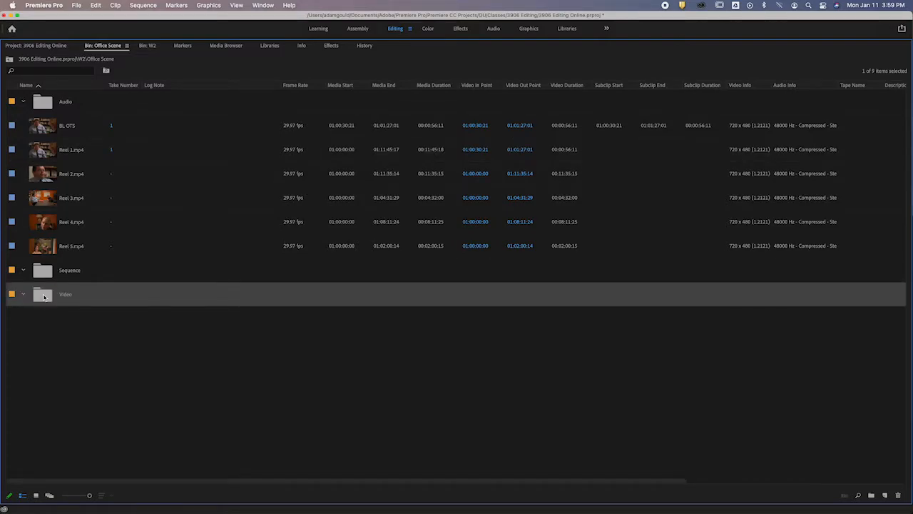
pyautogui.rightClick(45, 298)
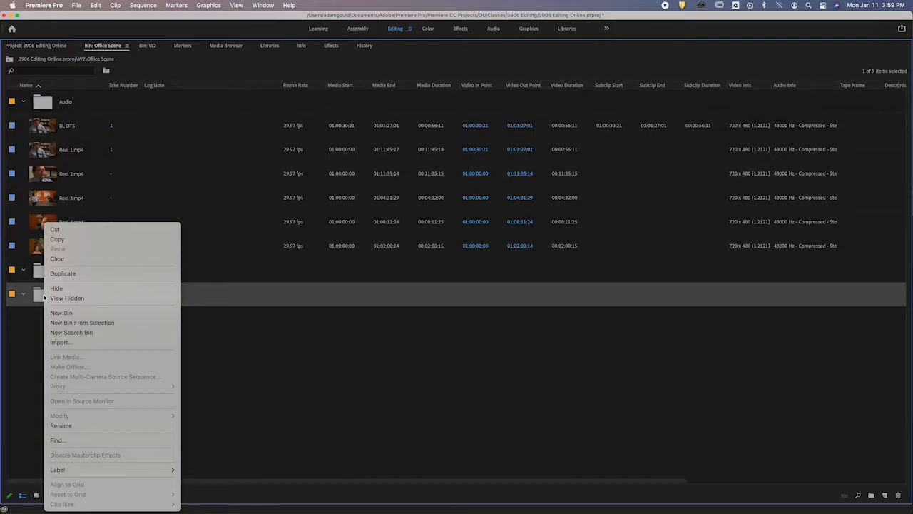
pyautogui.click(87, 314)
pyautogui.write('BL')
pyautogui.press('Tab')
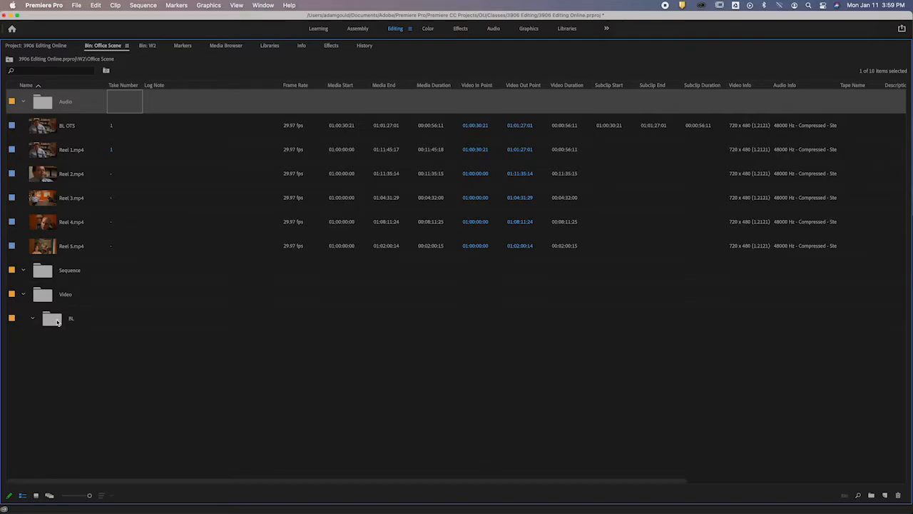
pyautogui.moveTo(44, 126); pyautogui.dragTo(57, 322)
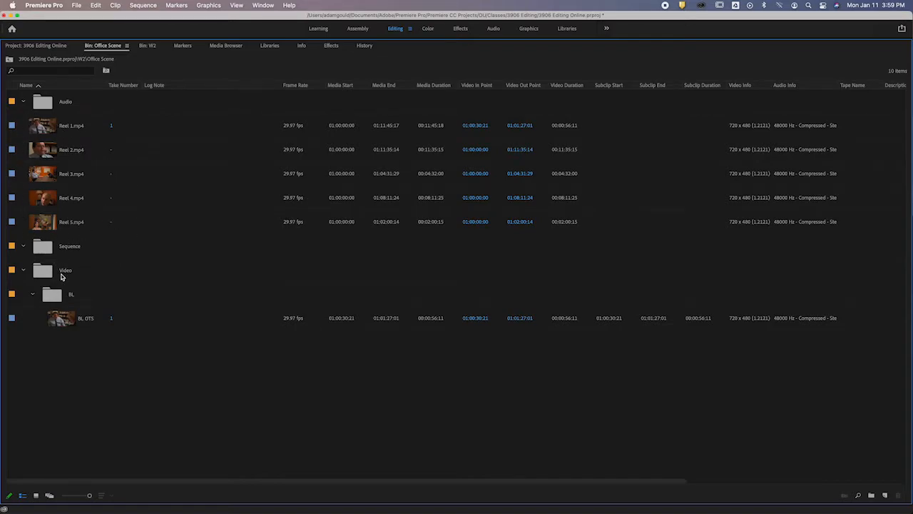
# Create another bin named Reels inside the Video bin
pyautogui.click(45, 274)
pyautogui.rightClick(46, 276)
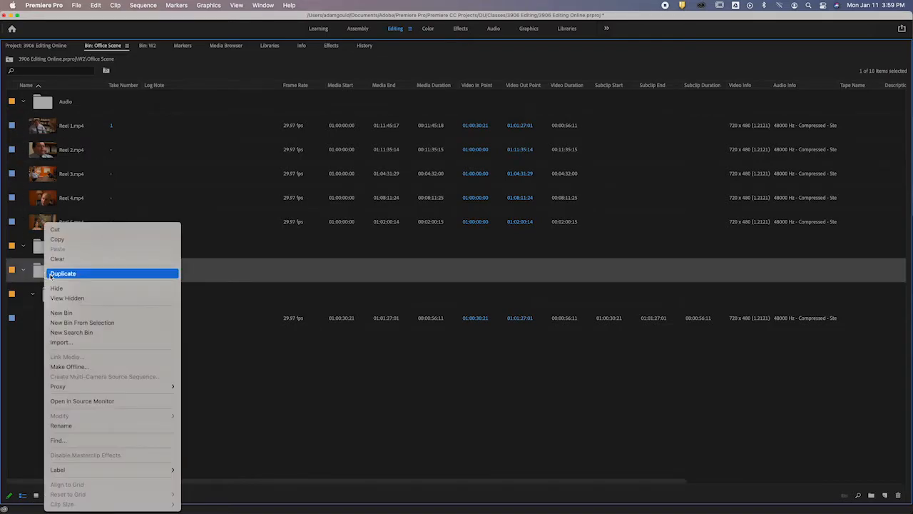
pyautogui.click(81, 312)
pyautogui.write('Bee')
pyautogui.write('ls')
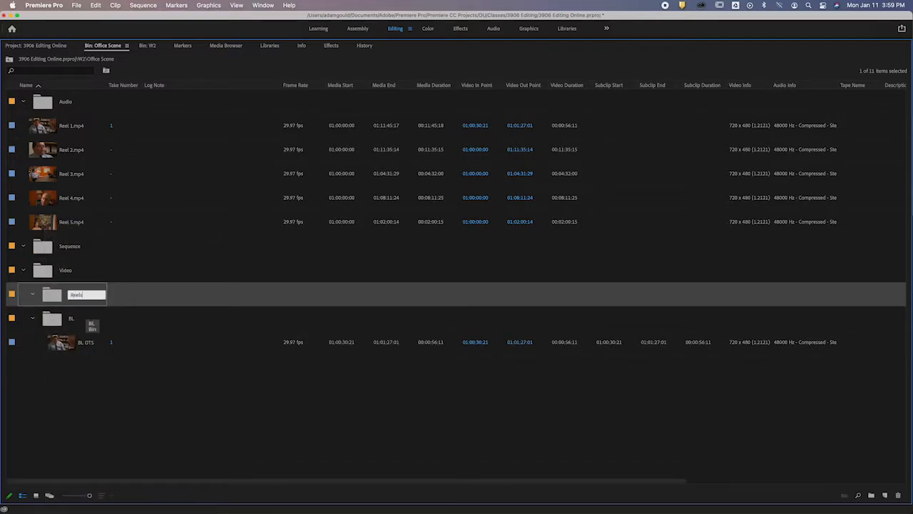
pyautogui.click(85, 320)
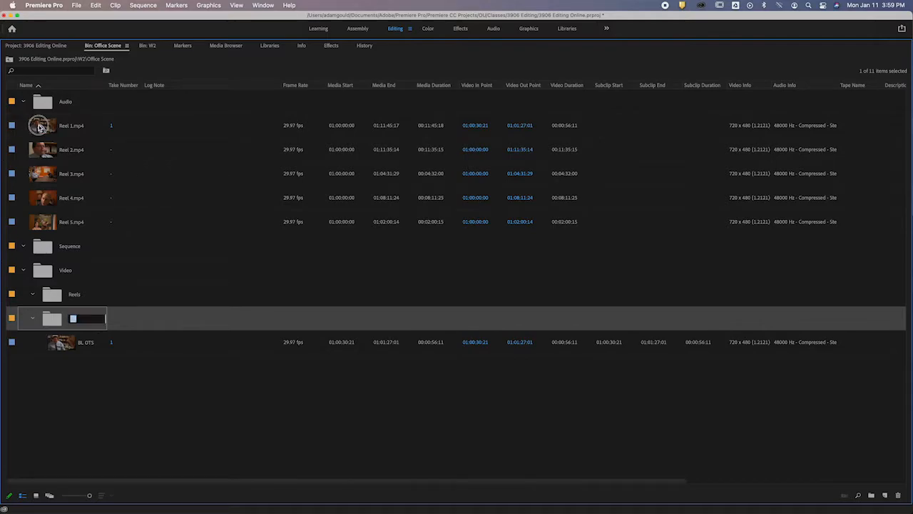
# Move Reel 1.mp4 through Reel 5.mp4 together into the Reels bin
pyautogui.click(39, 127)
pyautogui.click(42, 221)
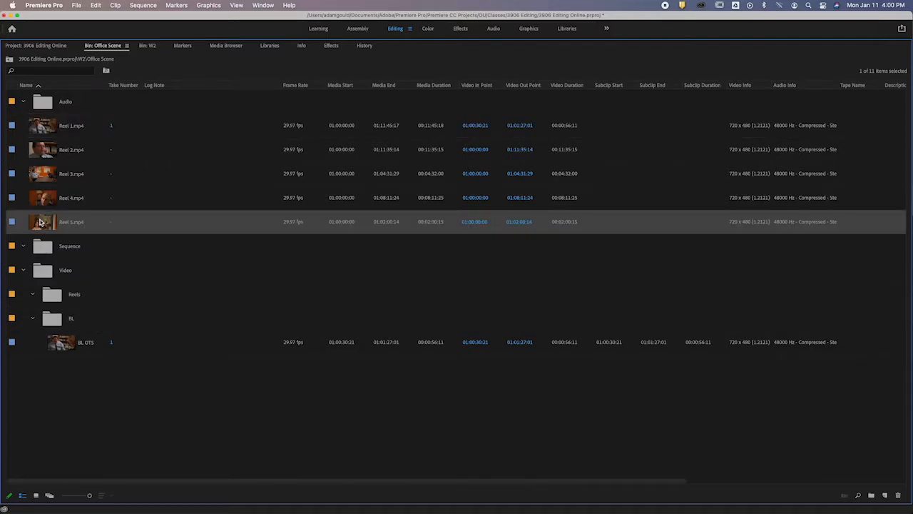
pyautogui.keyDown('shift'); pyautogui.click(47, 133); pyautogui.keyUp('shift')
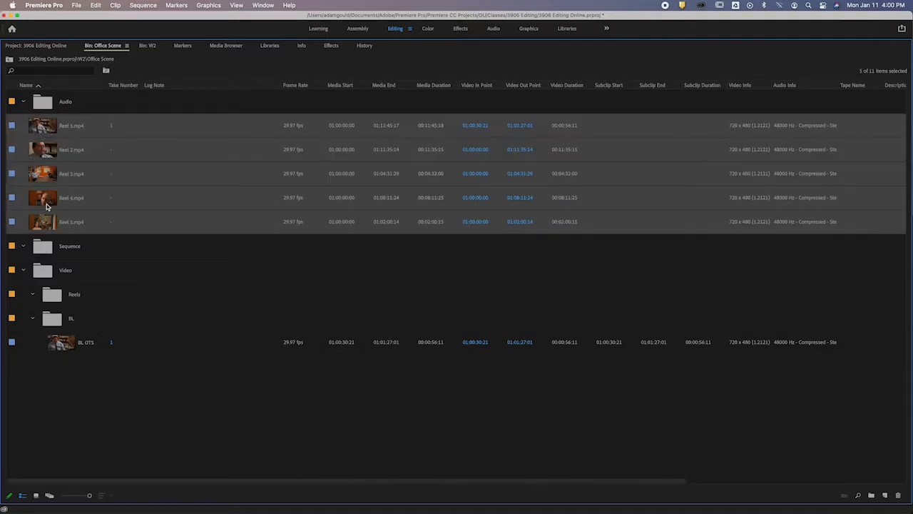
pyautogui.moveTo(43, 219); pyautogui.dragTo(52, 294)
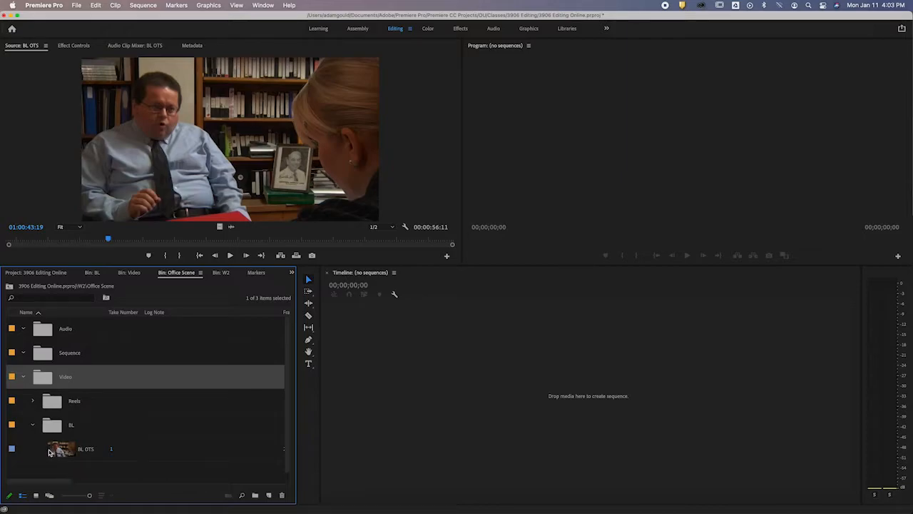
pyautogui.rightClick(54, 452)
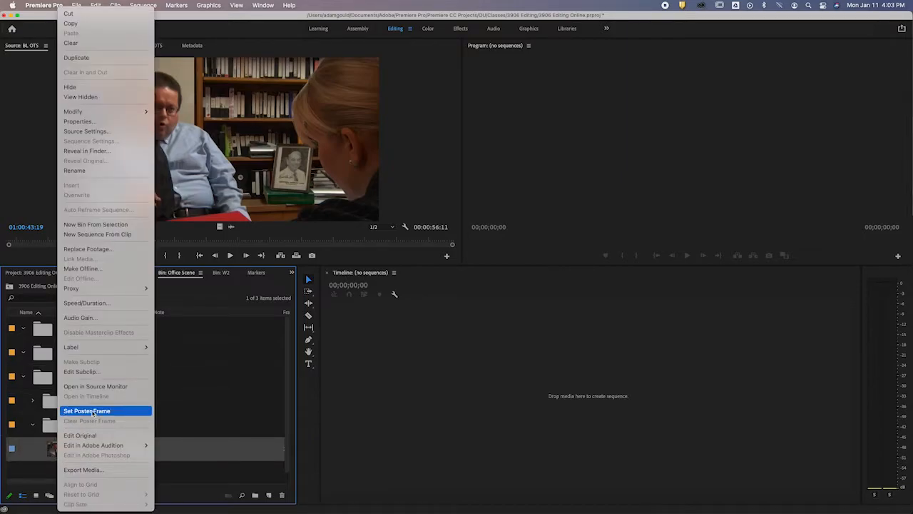
pyautogui.click(47, 471)
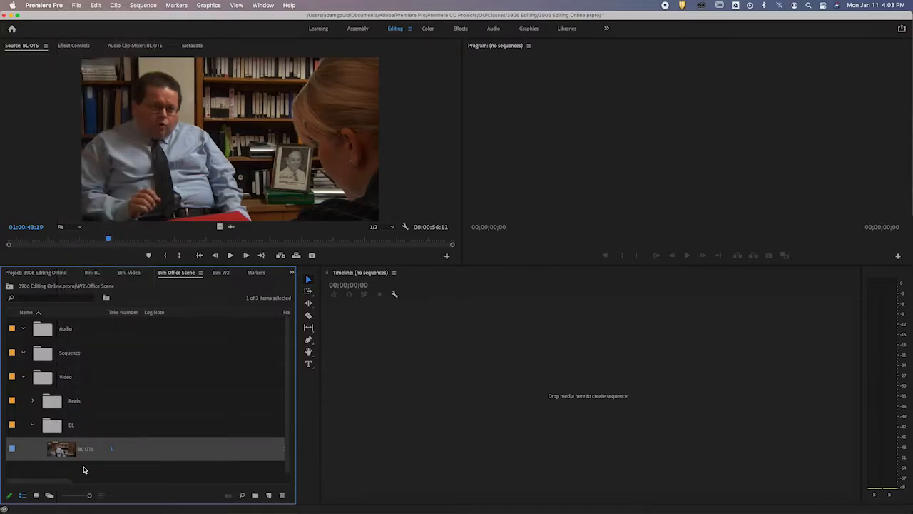
pyautogui.click(135, 469)
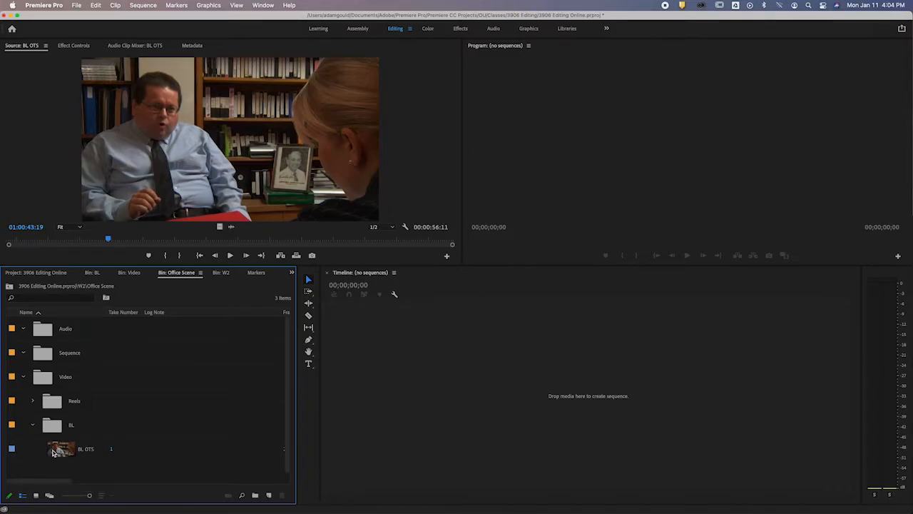
# Compare Reel 1.mp4 with the BL OTS subclip in the Source monitor, checking their durations and the subclip's start
pyautogui.click(32, 401)
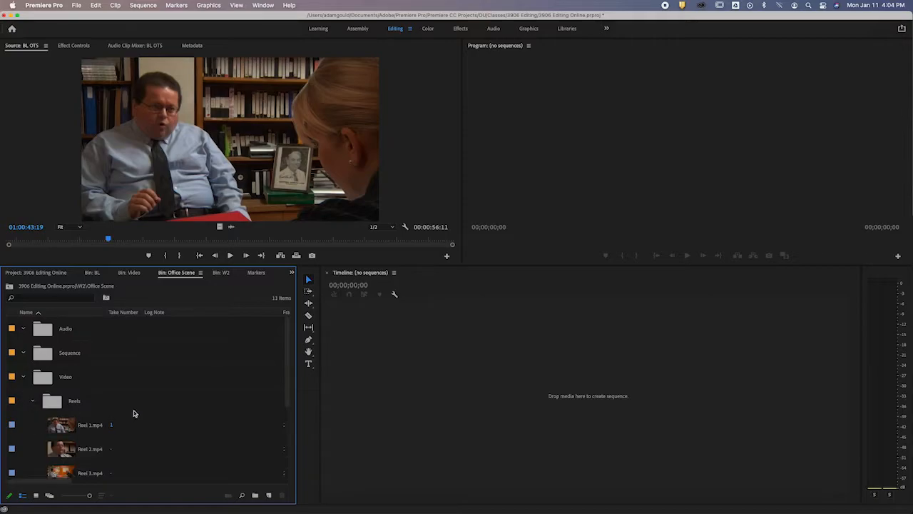
pyautogui.doubleClick(62, 427)
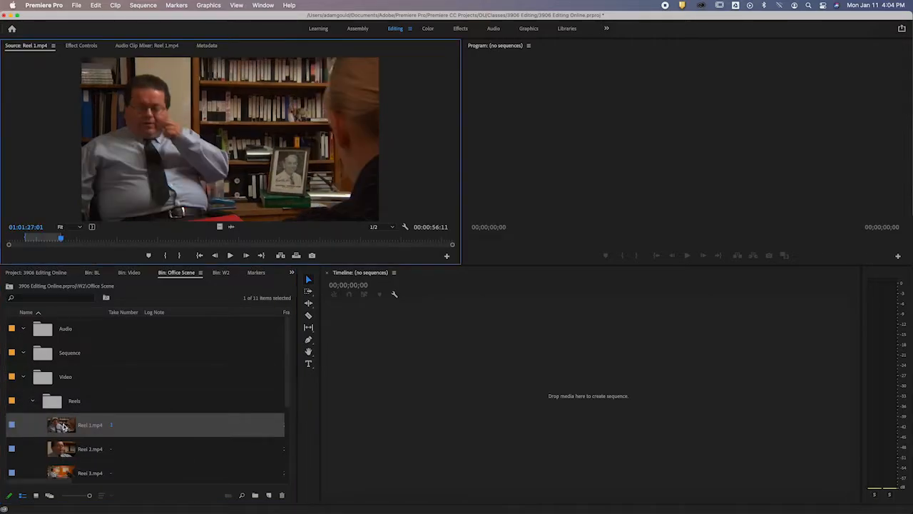
pyautogui.scroll(-2, 170, 434)
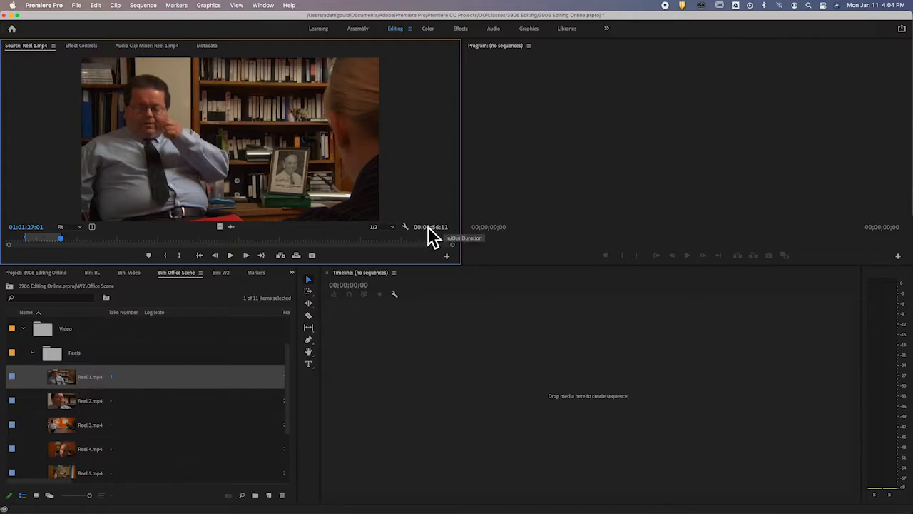
pyautogui.scroll(-3, 132, 442)
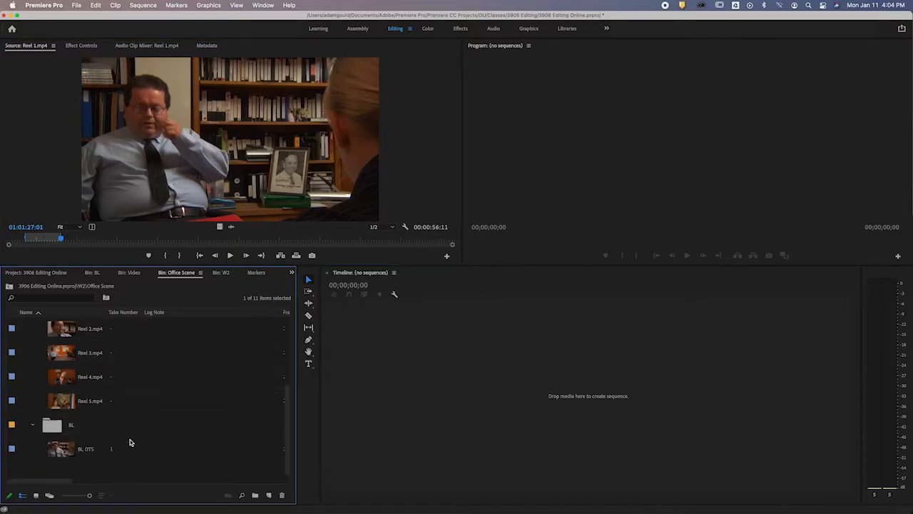
pyautogui.click(66, 450)
pyautogui.doubleClick(66, 450)
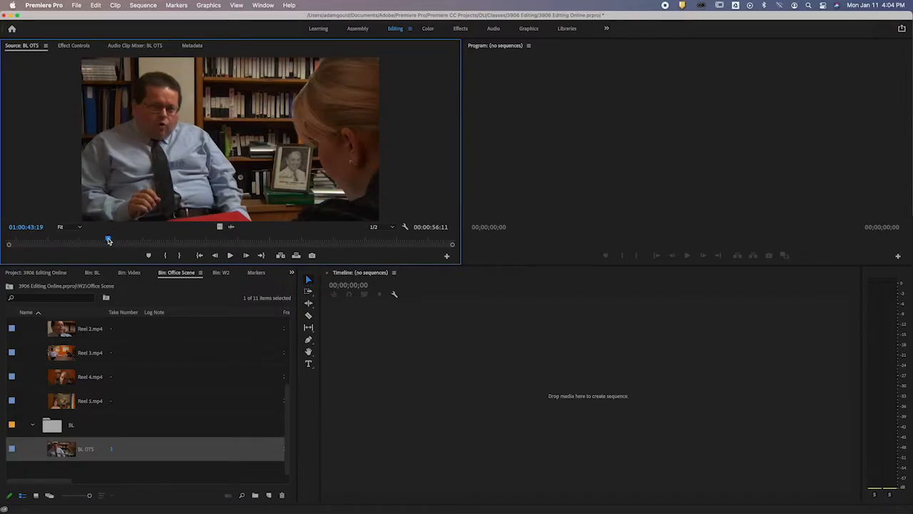
pyautogui.click(30, 241)
pyautogui.moveTo(30, 240); pyautogui.dragTo(4, 241)
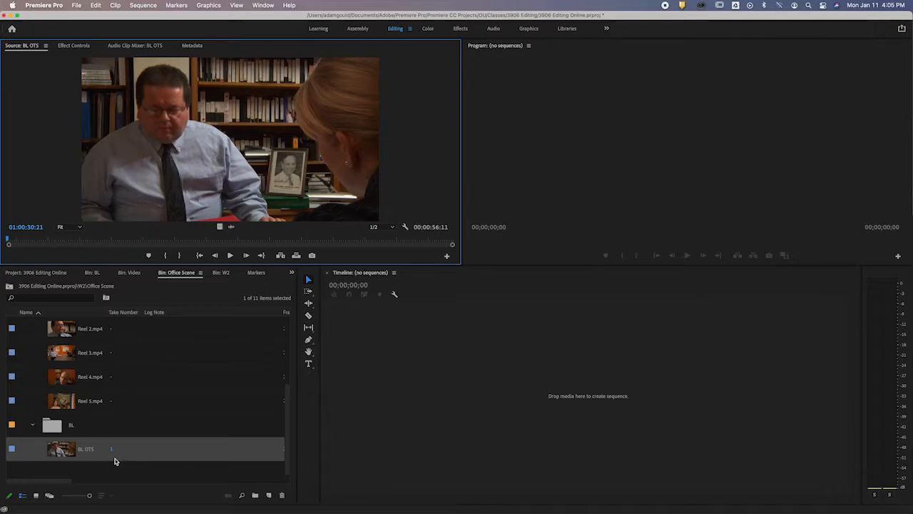
pyautogui.click(190, 446)
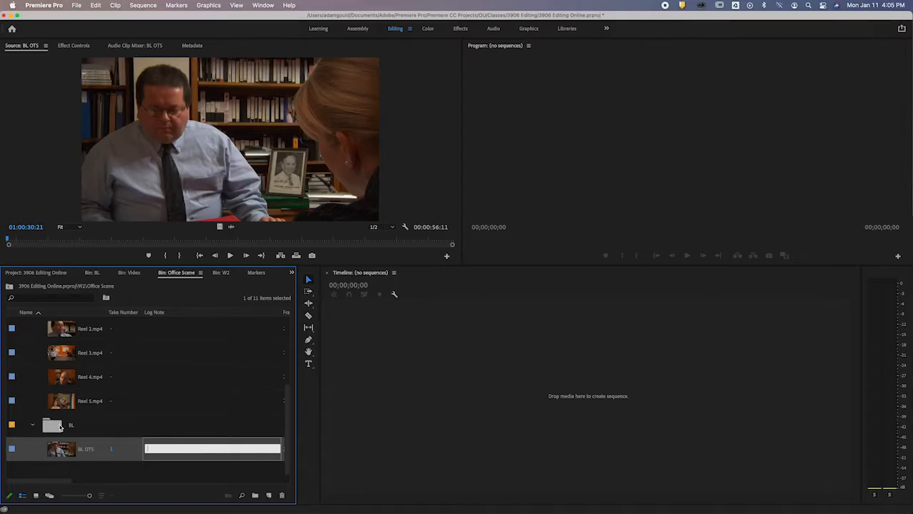
# Reopen Reel 1.mp4 in the Source monitor and select the BL bin as the destination for its next subclip
pyautogui.scroll(2, 125, 436)
pyautogui.doubleClick(64, 354)
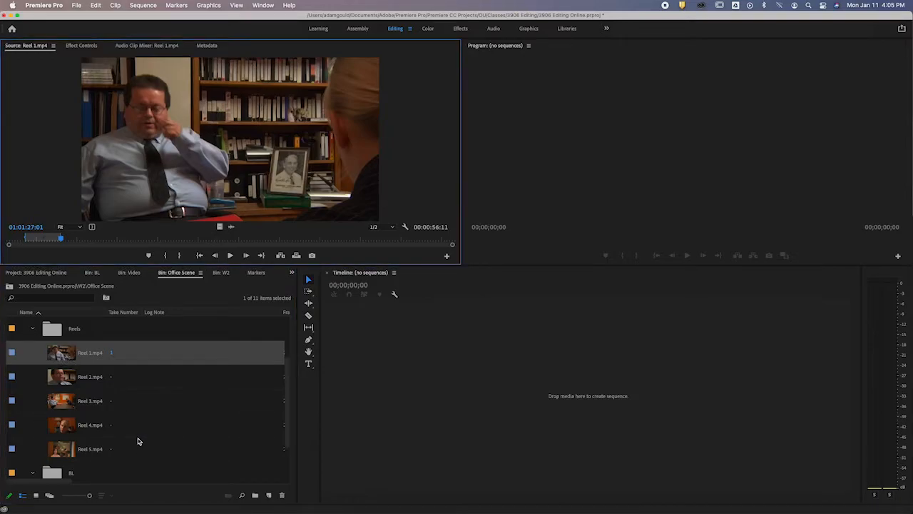
pyautogui.scroll(-2, 138, 438)
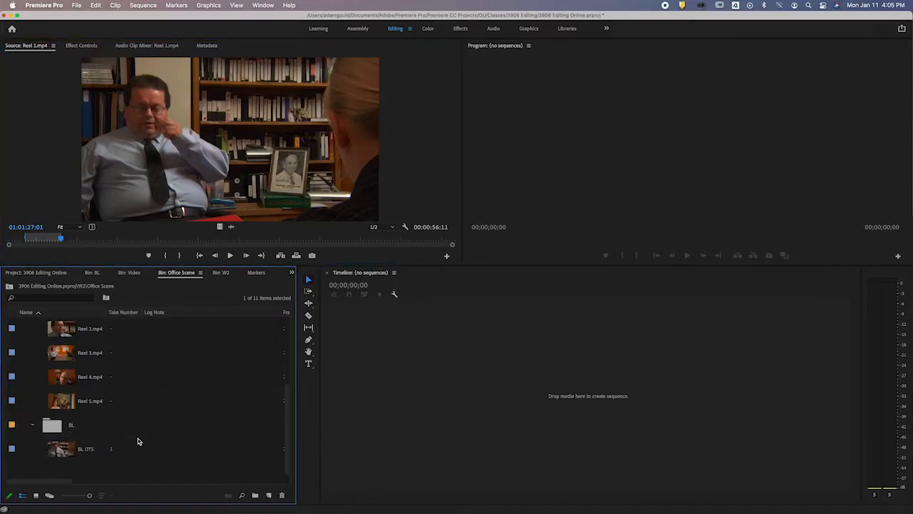
pyautogui.click(55, 426)
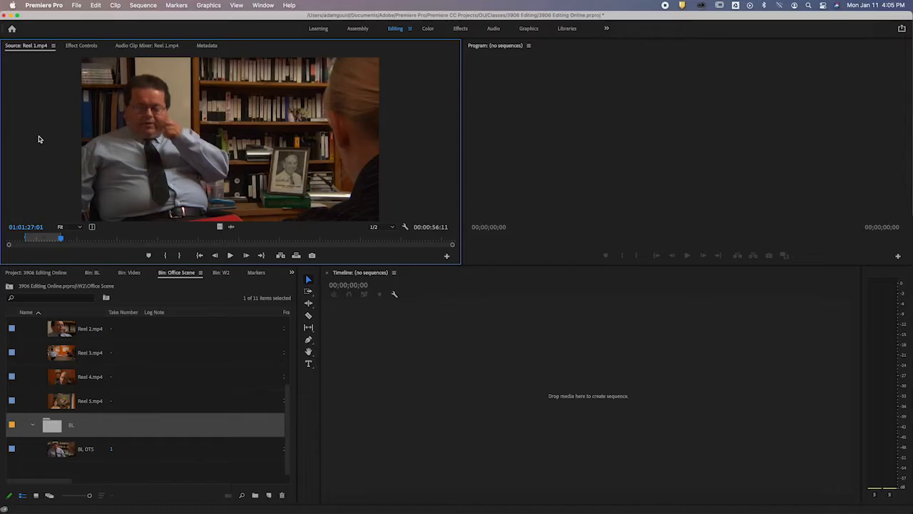
# Play Reel 1.mp4 onward from the first take's end, adjusting the volume, and mark the second take's In point at 01:01:38:18
pyautogui.press('i')
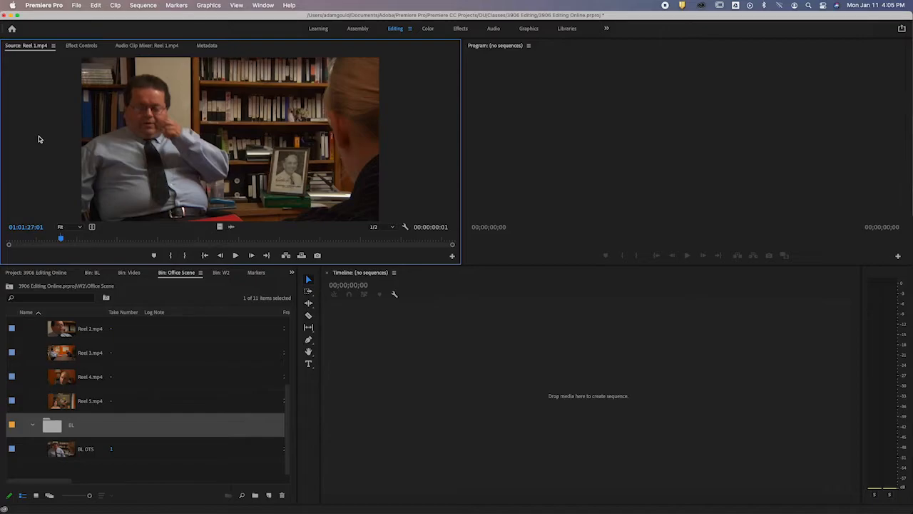
pyautogui.press('space')
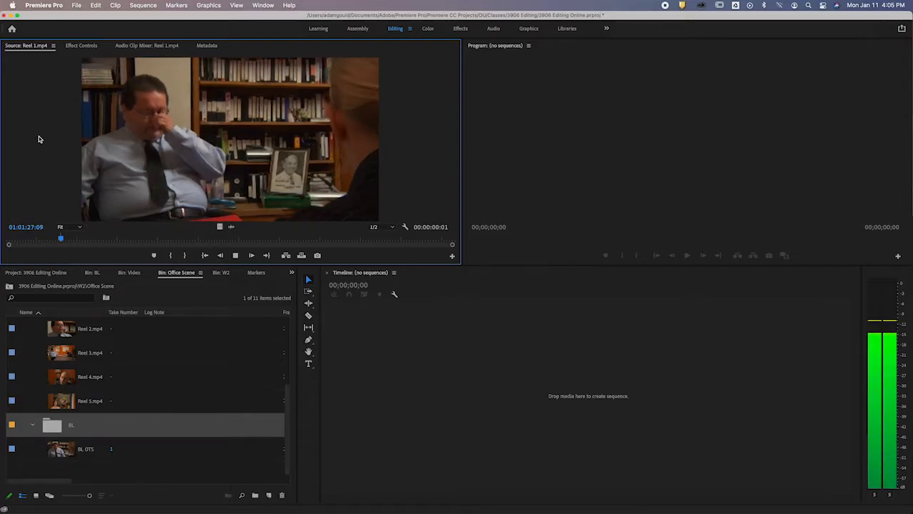
pyautogui.press('space')
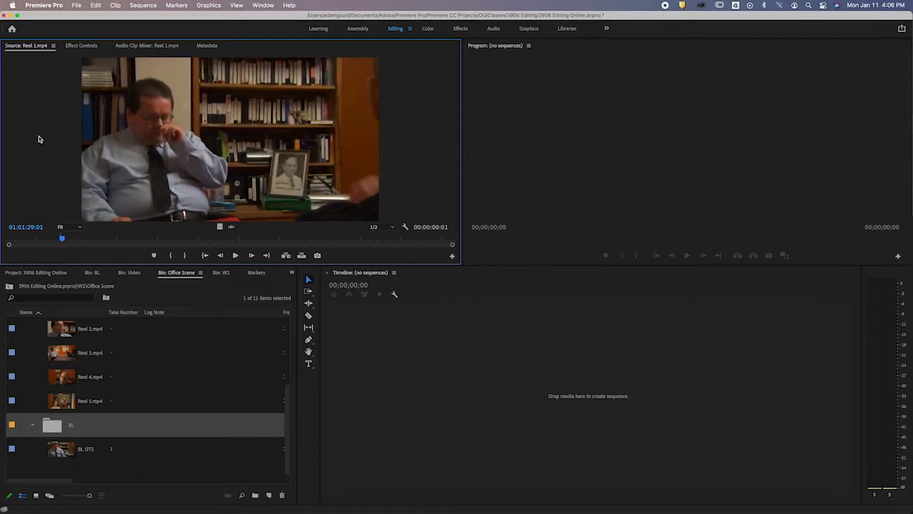
pyautogui.press('space')
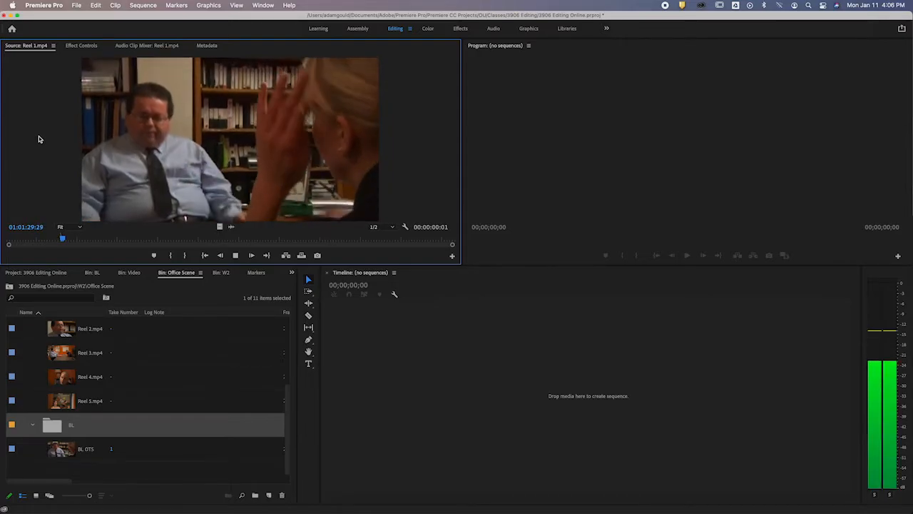
pyautogui.press('XF86AudioLowerVolume')
pyautogui.press('XF86AudioLowerVolume')
pyautogui.press('XF86AudioLowerVolume')
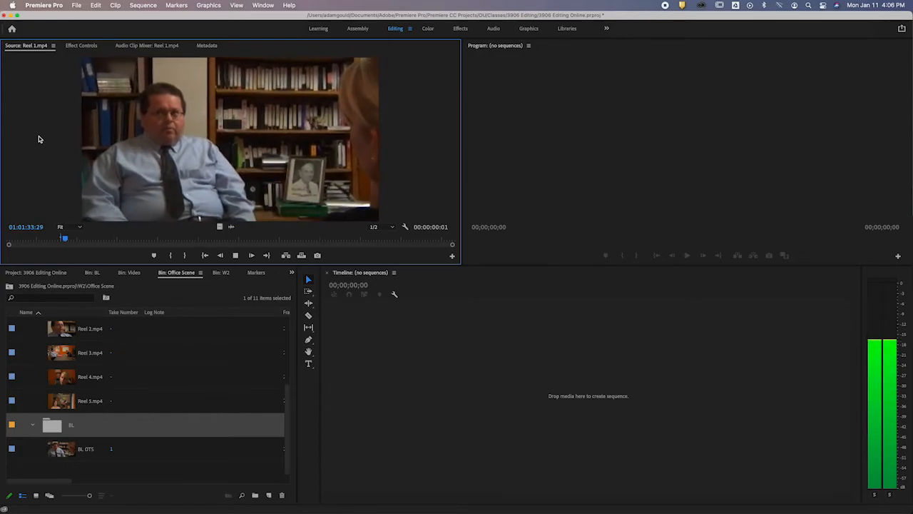
pyautogui.press('XF86AudioRaiseVolume')
pyautogui.press('XF86AudioLowerVolume')
pyautogui.press('XF86AudioRaiseVolume')
pyautogui.press('space')
pyautogui.press('space')
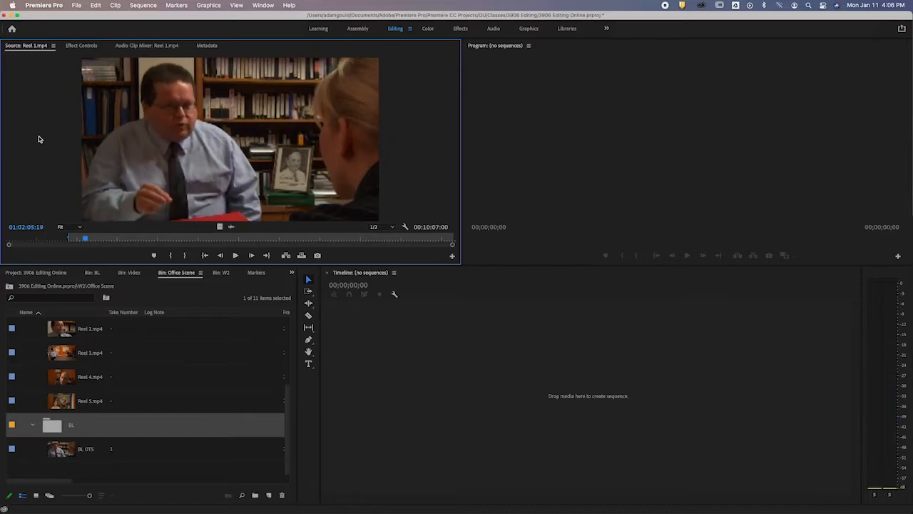
# Play through the second take in Reel 1.mp4 and mark its Out point at 01:02:29:24
pyautogui.press('XF86AudioMute')
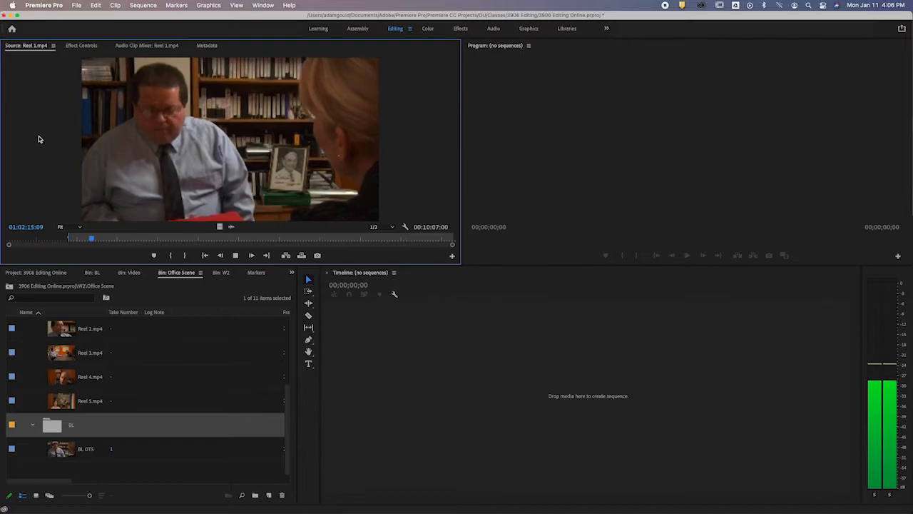
pyautogui.press('XF86AudioRaiseVolume')
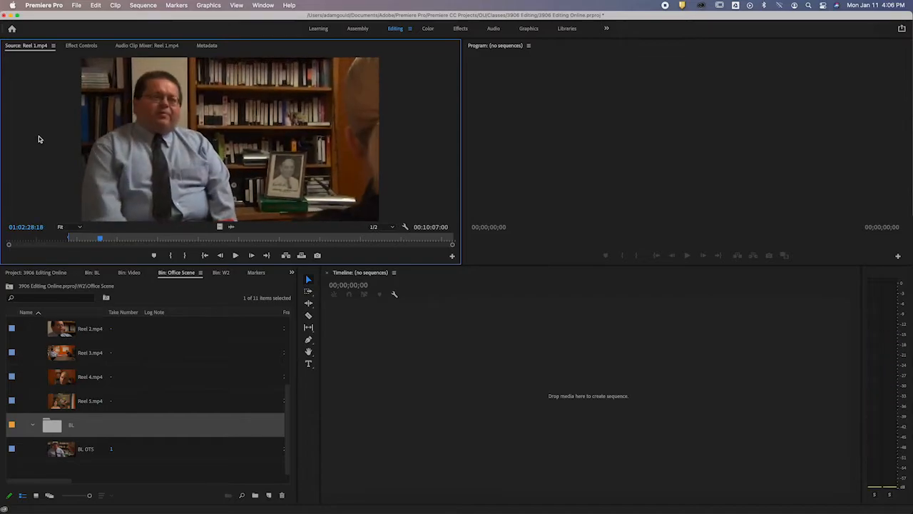
pyautogui.press('space')
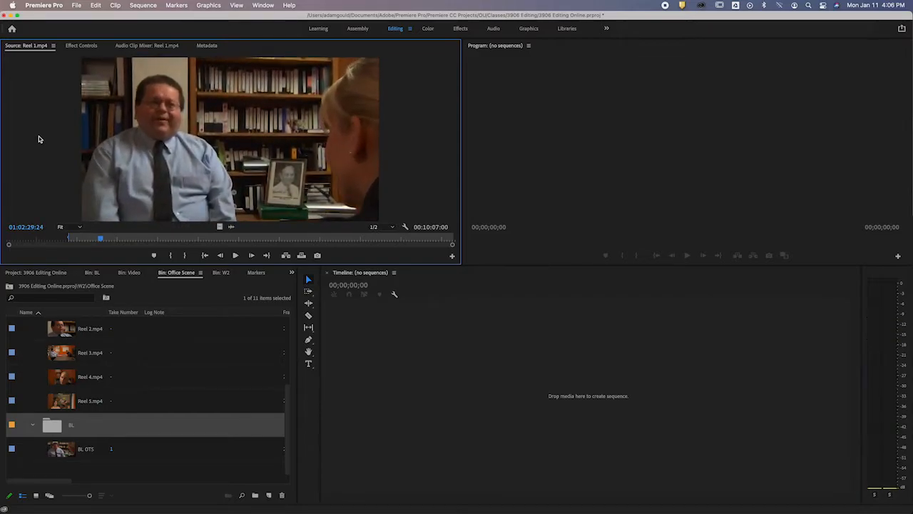
pyautogui.press('o')
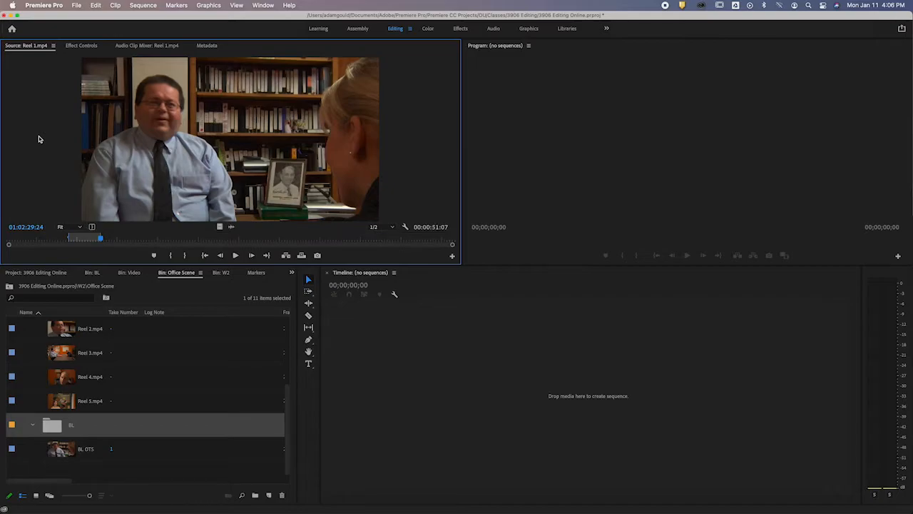
# Make a subclip of the marked second take and name it BL OTS
pyautogui.press('super+u')
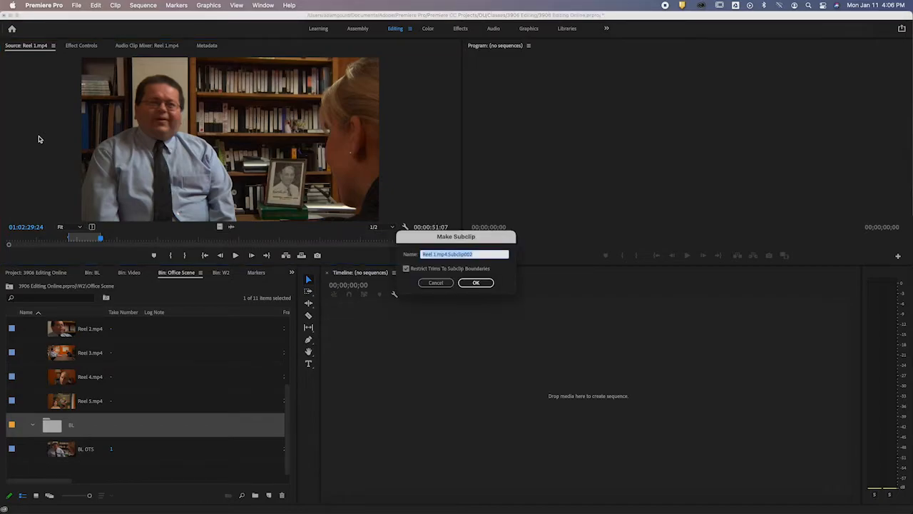
pyautogui.write('BL OTS')
pyautogui.press('Return')
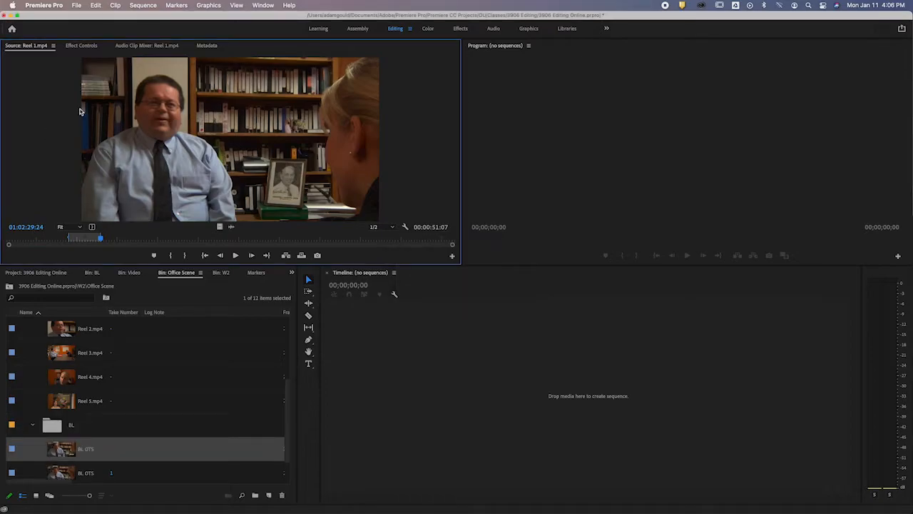
# Enter the take number for the newly made BL OTS subclip of the second take
pyautogui.click(112, 452)
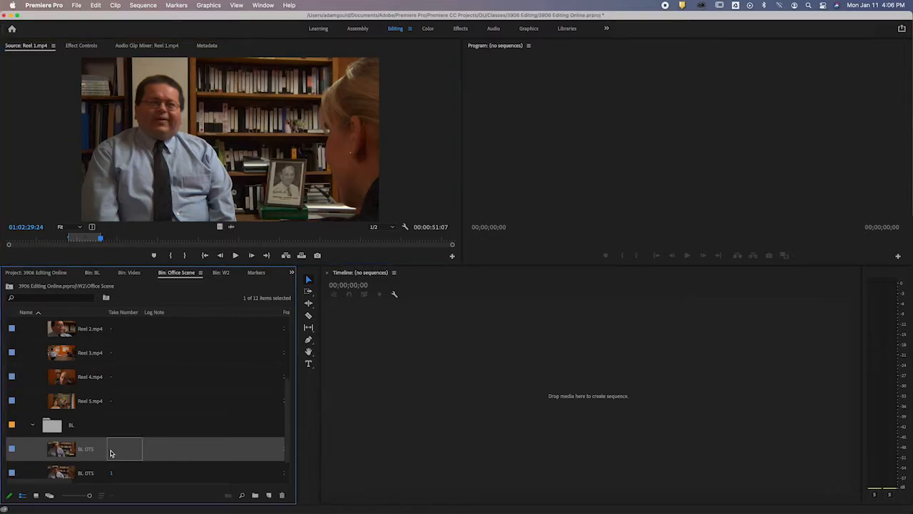
pyautogui.click(111, 453)
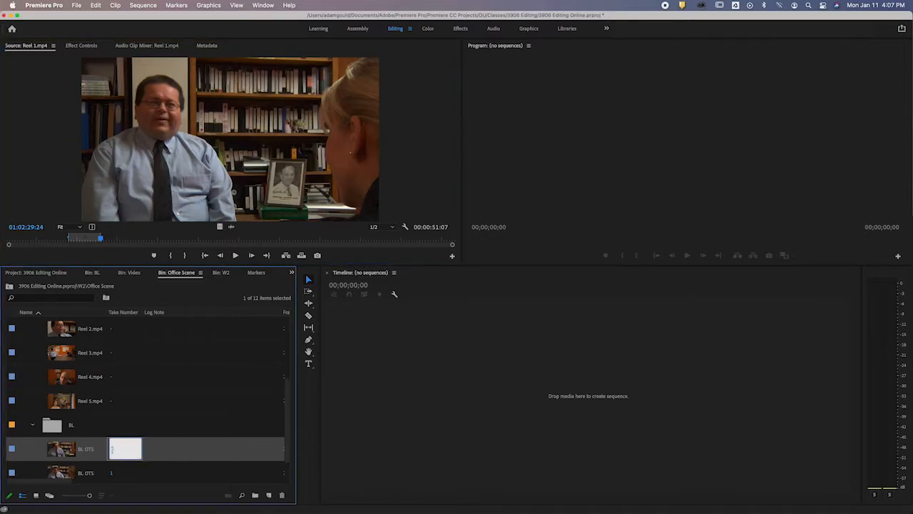
pyautogui.press('Return')
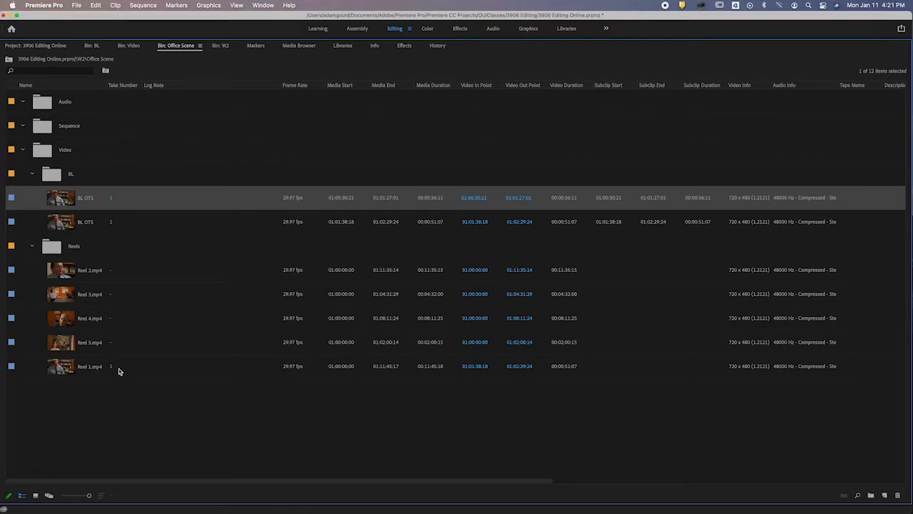
# Sort the Office Scene bin by Take Number and move that column between Tape Name and Description
pyautogui.click(125, 85)
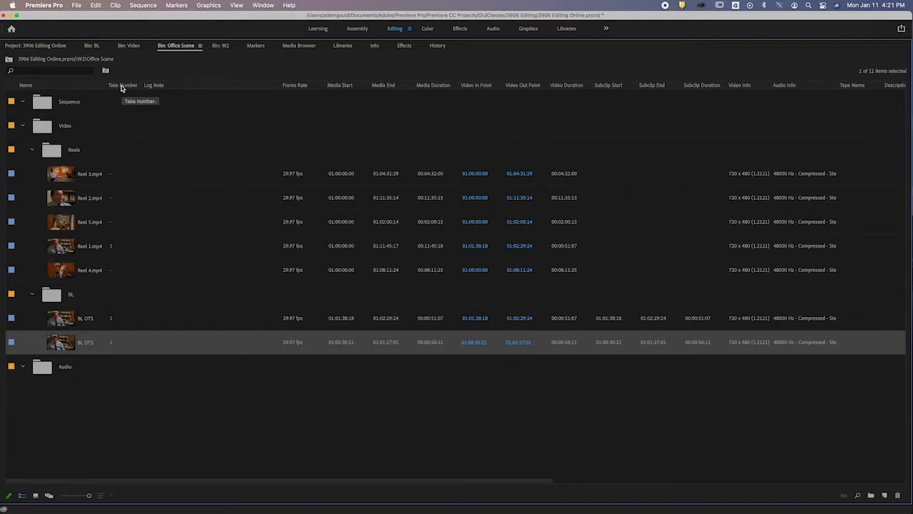
pyautogui.moveTo(121, 87); pyautogui.dragTo(874, 91)
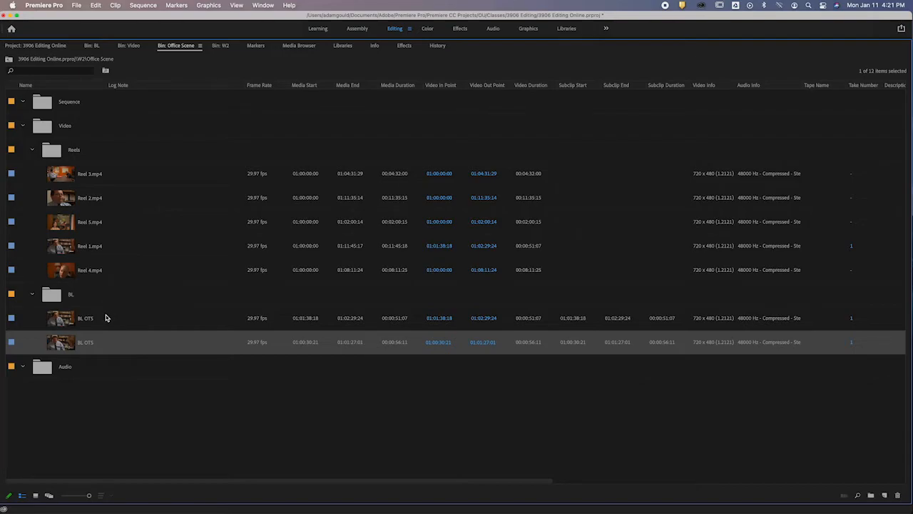
# Rename the first-take subclip, which starts at 01:00:30:21, as BL OTS 1
pyautogui.click(89, 343)
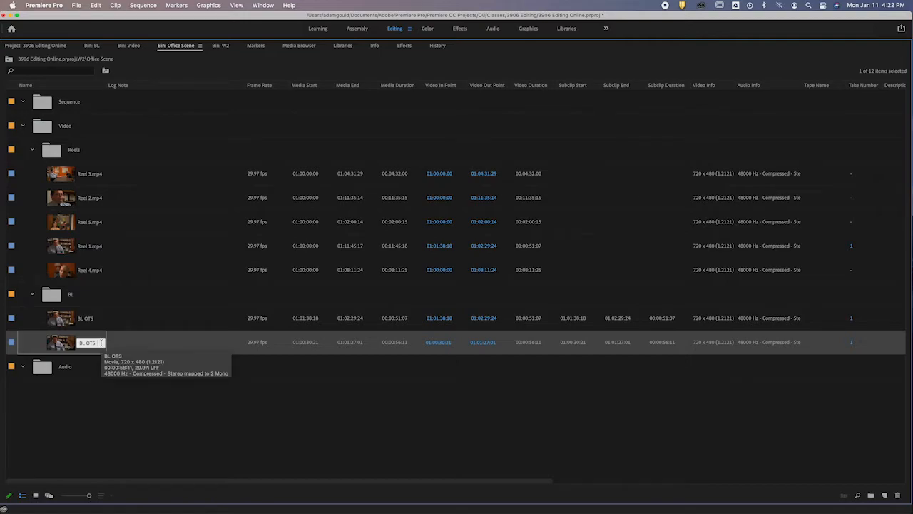
pyautogui.write('1')
pyautogui.click(90, 319)
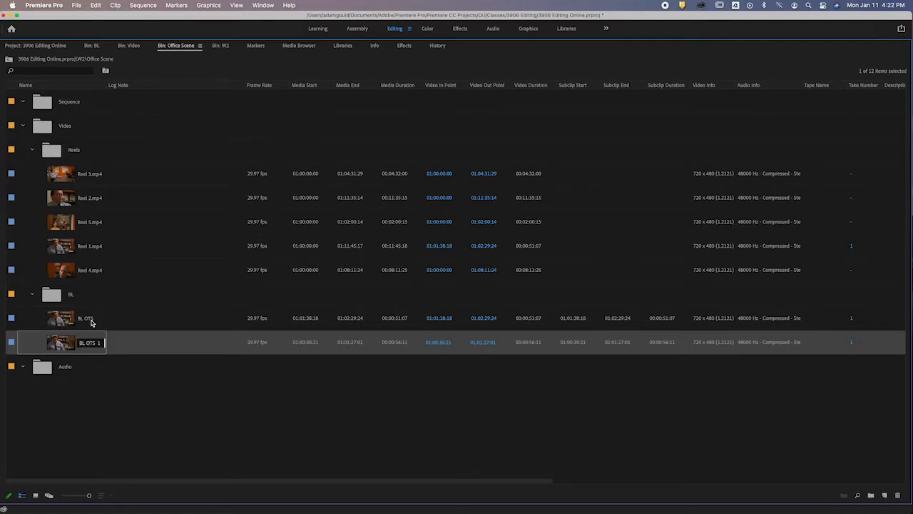
# Rename the second-take subclip, which starts at 01:01:38:18, as BL OTS 2
pyautogui.write('2')
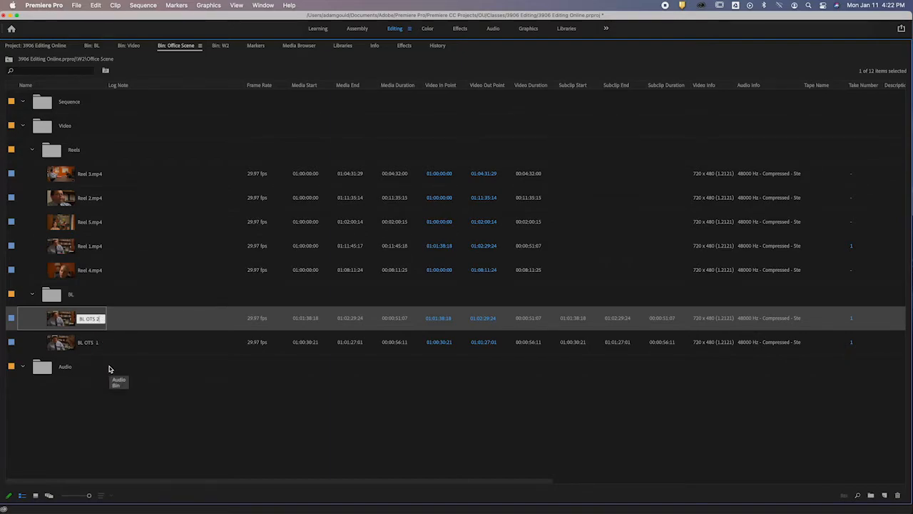
pyautogui.click(62, 249)
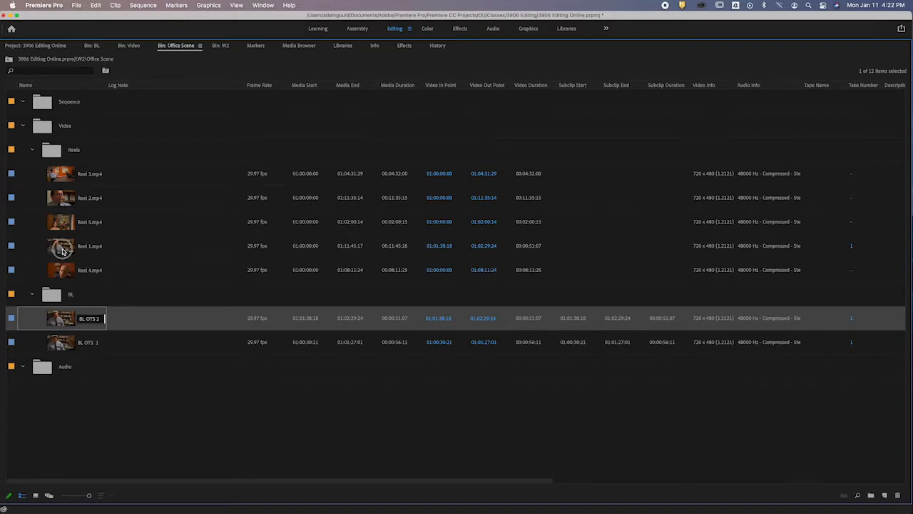
# Open Reel 1 in the source monitor and select the BL bin as the location for the next subclip
pyautogui.doubleClick(62, 250)
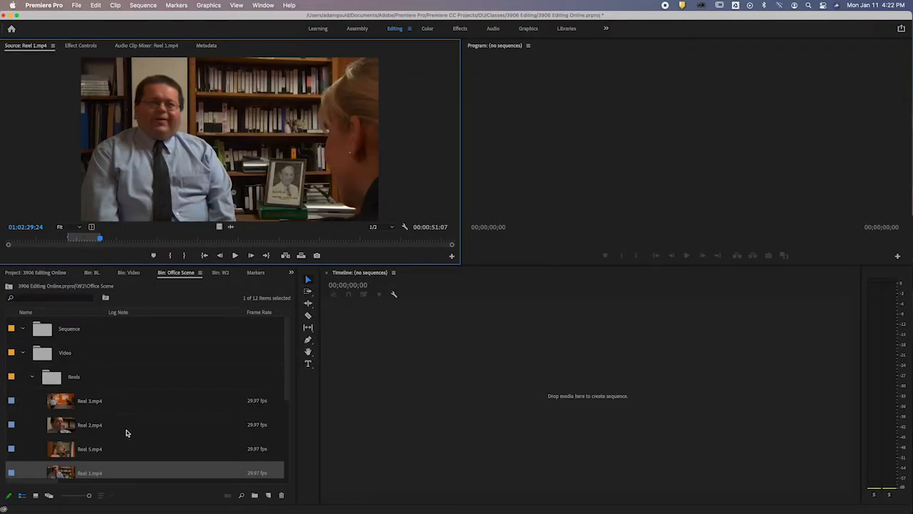
pyautogui.scroll(-4, 118, 433)
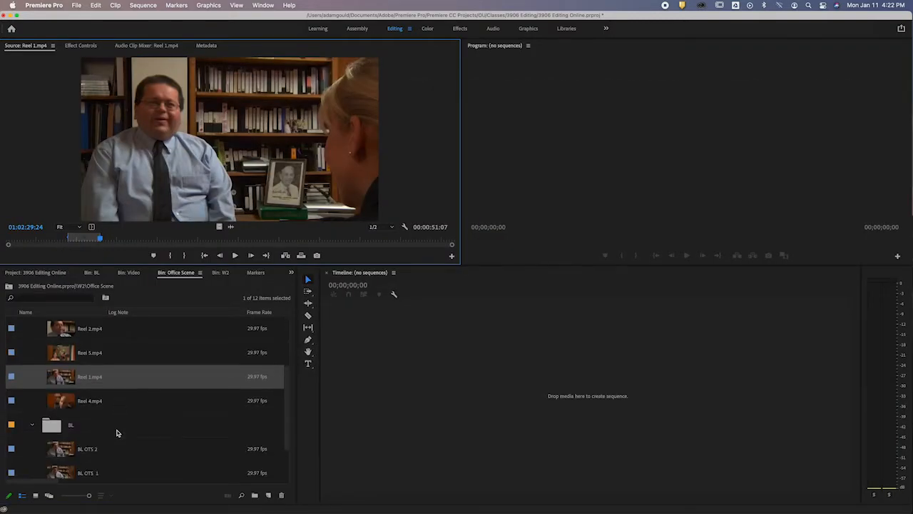
pyautogui.click(56, 428)
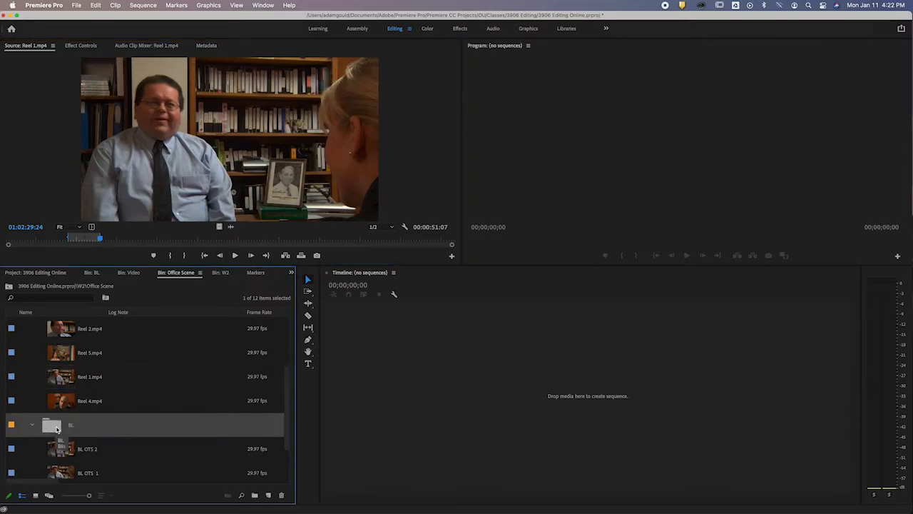
# Play Reel 1 on from the second take's end and mark the third take's In point at about 01:02:41
pyautogui.click(33, 192)
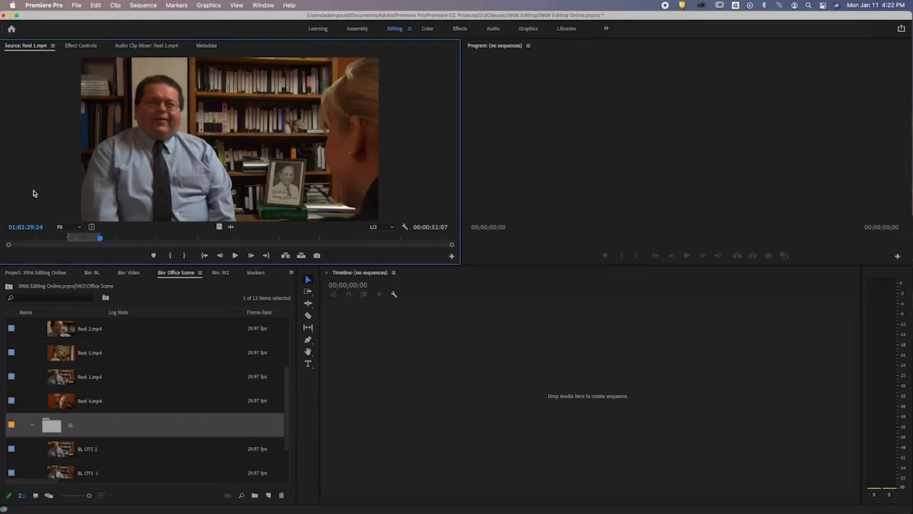
pyautogui.press('i')
pyautogui.press('space')
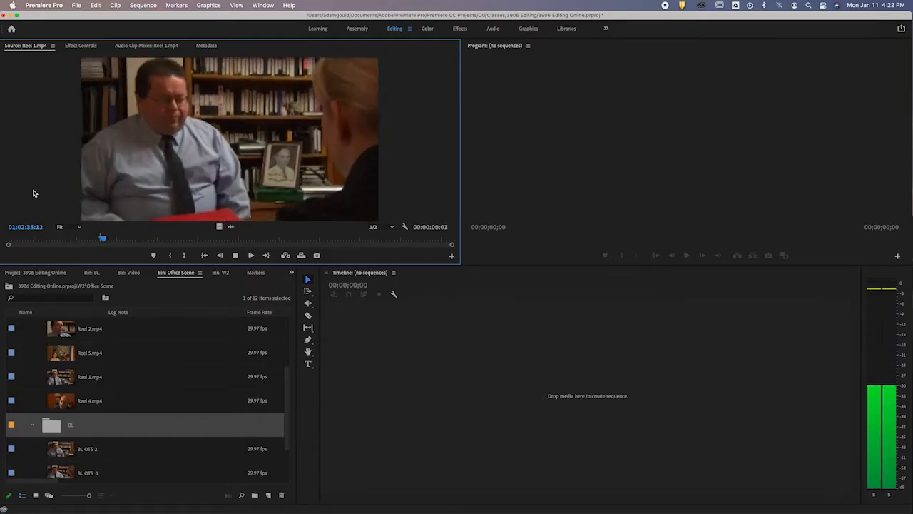
pyautogui.press('XF86AudioMute')
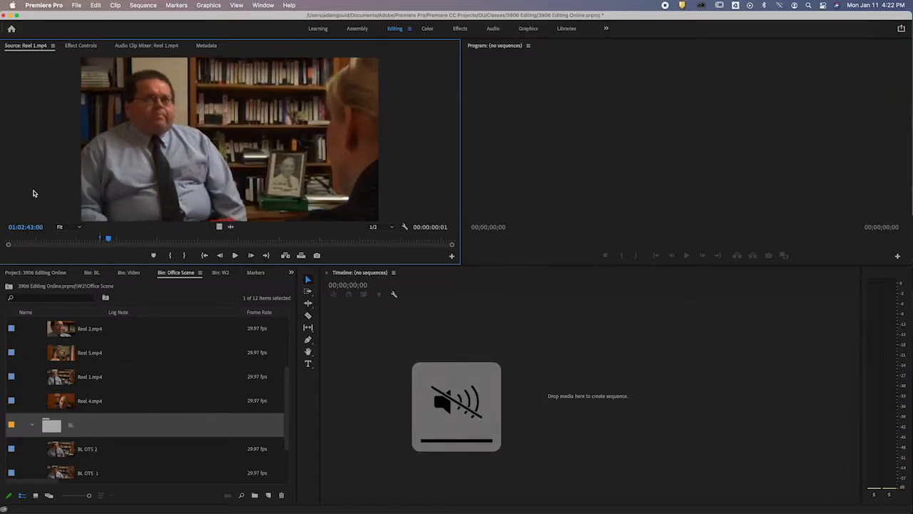
pyautogui.press('space')
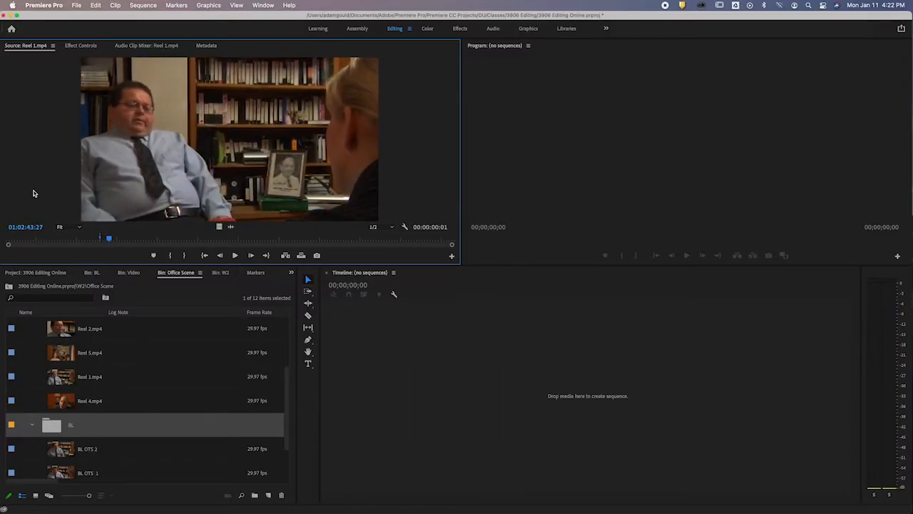
pyautogui.press('j')
pyautogui.press('j')
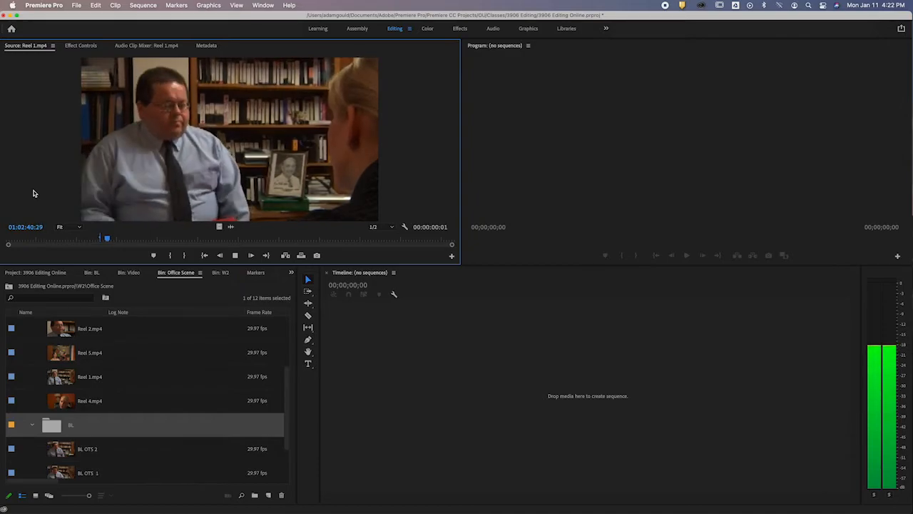
pyautogui.press('k')
pyautogui.press('F12')
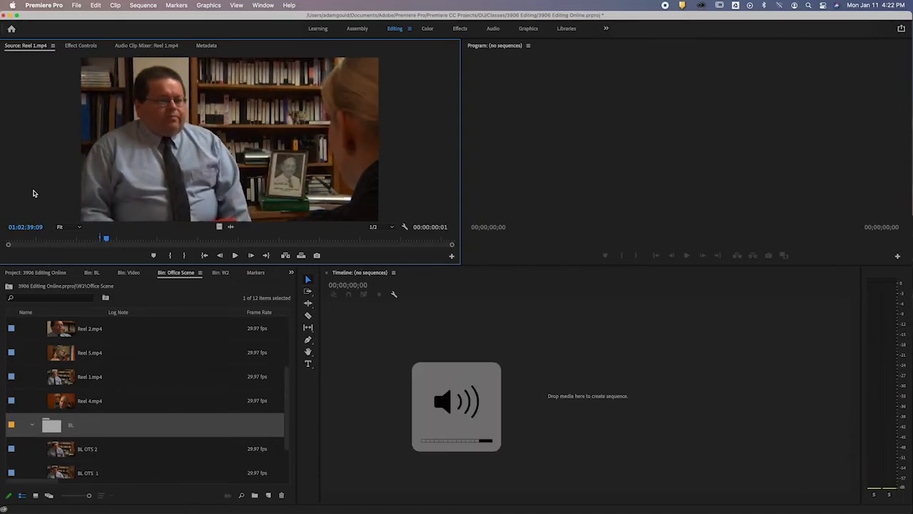
pyautogui.press('l')
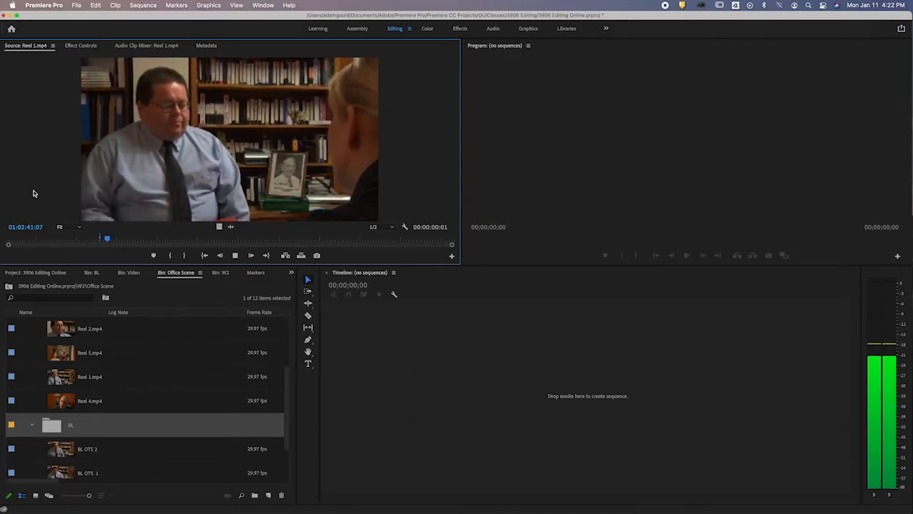
pyautogui.press('F10')
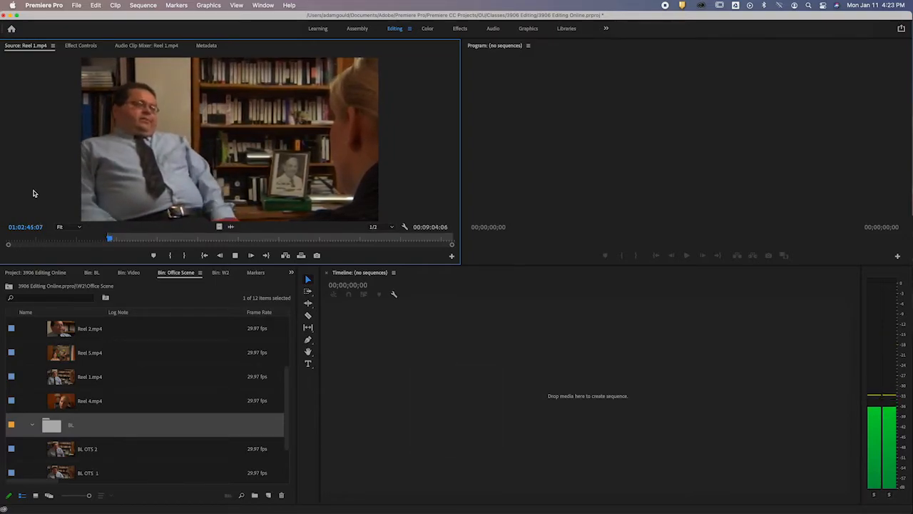
# Play the third take through to its end and mark its Out point at 01:03:56:11
pyautogui.press('F10')
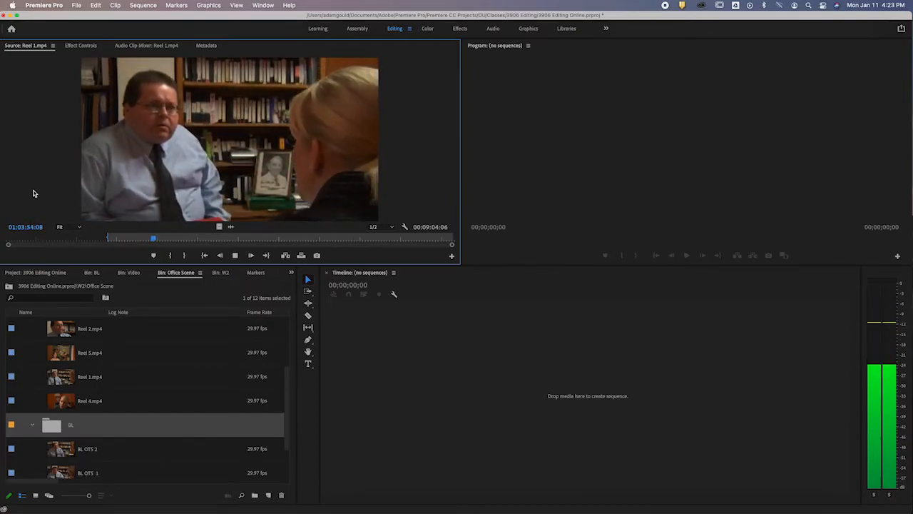
pyautogui.press('space')
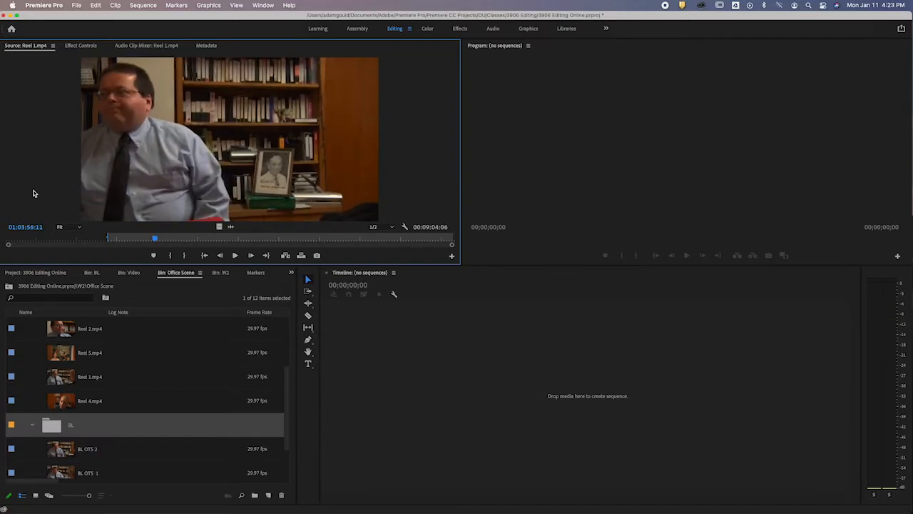
pyautogui.press('o')
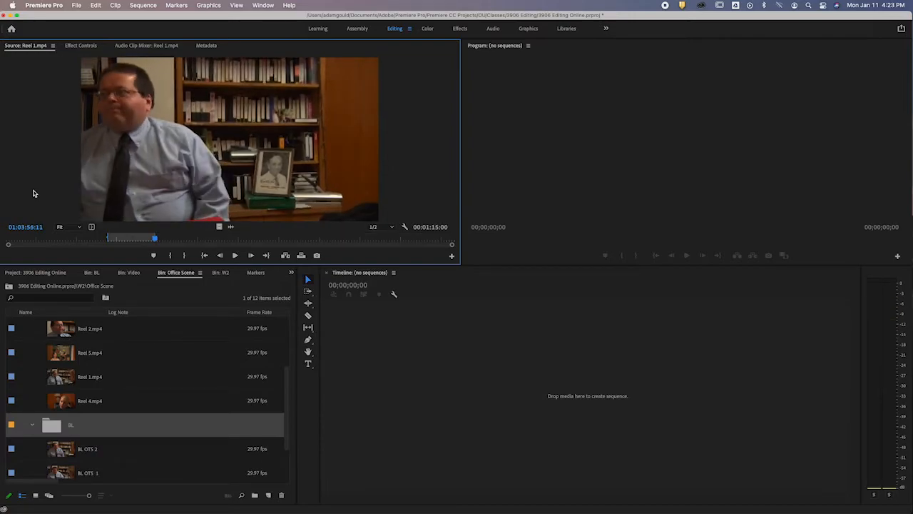
# Make a subclip of the marked third take in the BL bin and name it BL OTS 3
pyautogui.press('super+u')
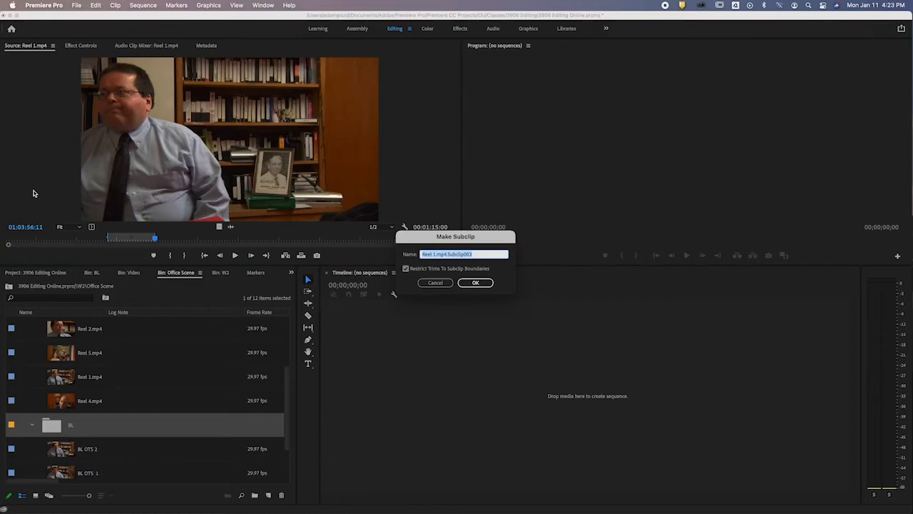
pyautogui.write('BL OTS 3')
pyautogui.press('Return')
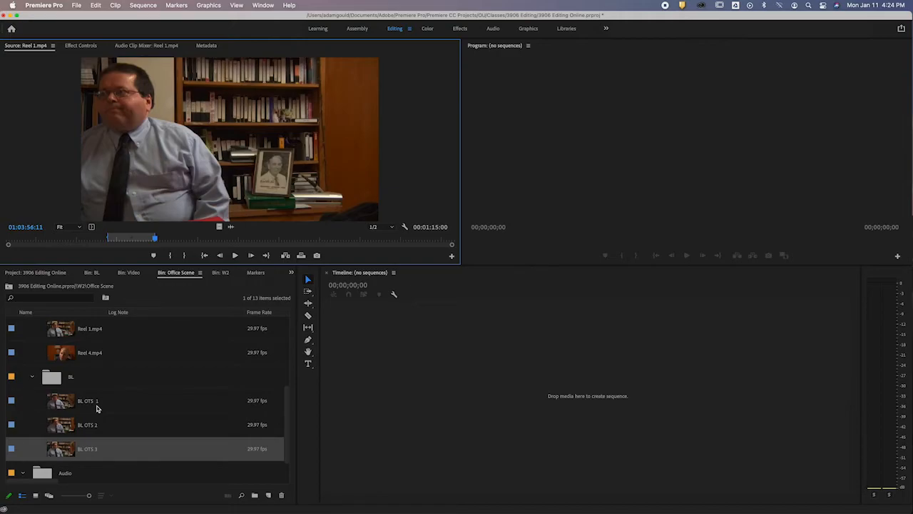
pyautogui.scroll(3, 122, 408)
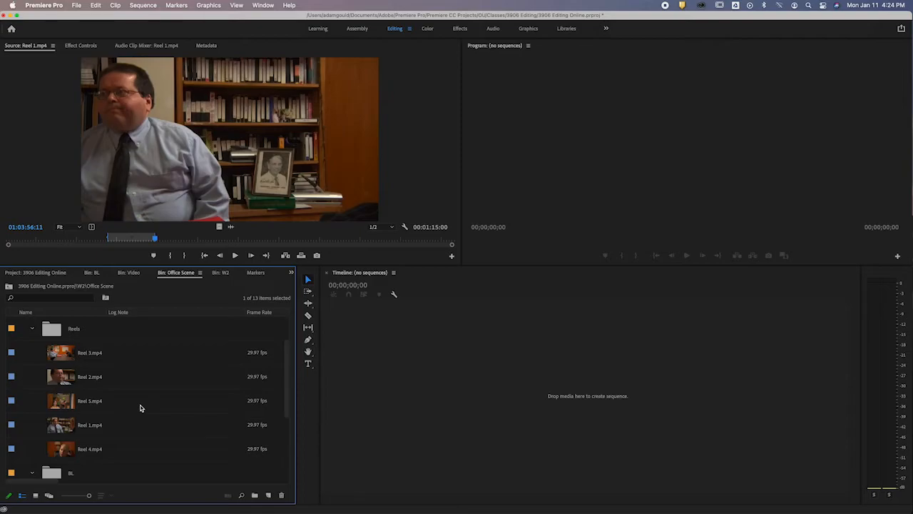